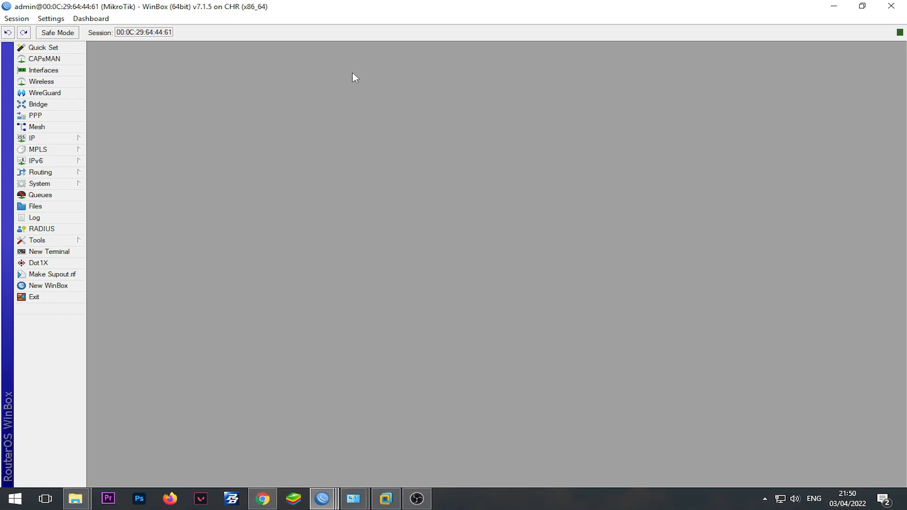
- Bring up the Route List and the Firewall's Mangle rules, and set the Firewall window apart from the Route List
click(54, 138)
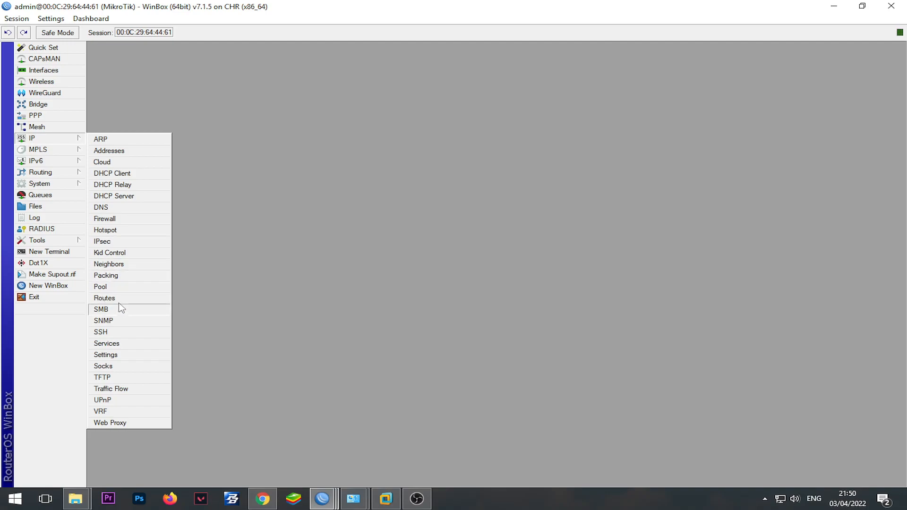
click(117, 299)
click(71, 138)
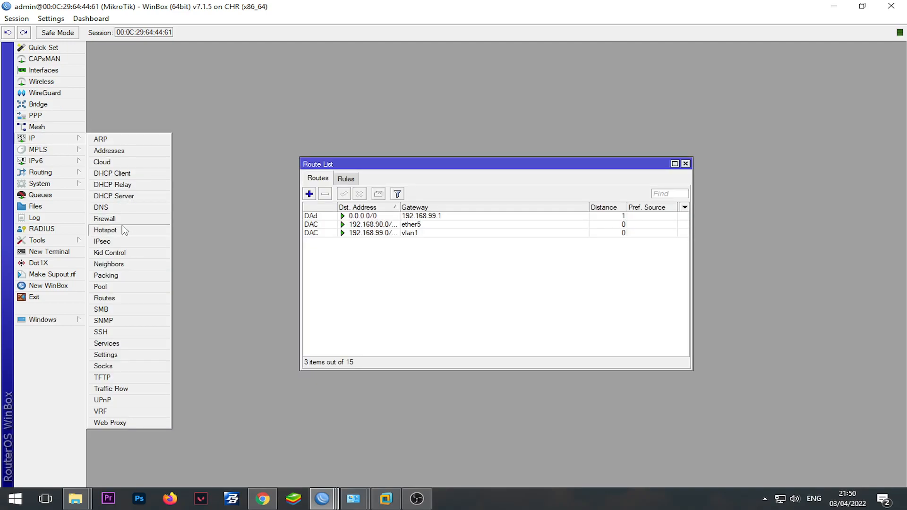
click(105, 218)
click(289, 179)
drag(302, 163, 539, 104)
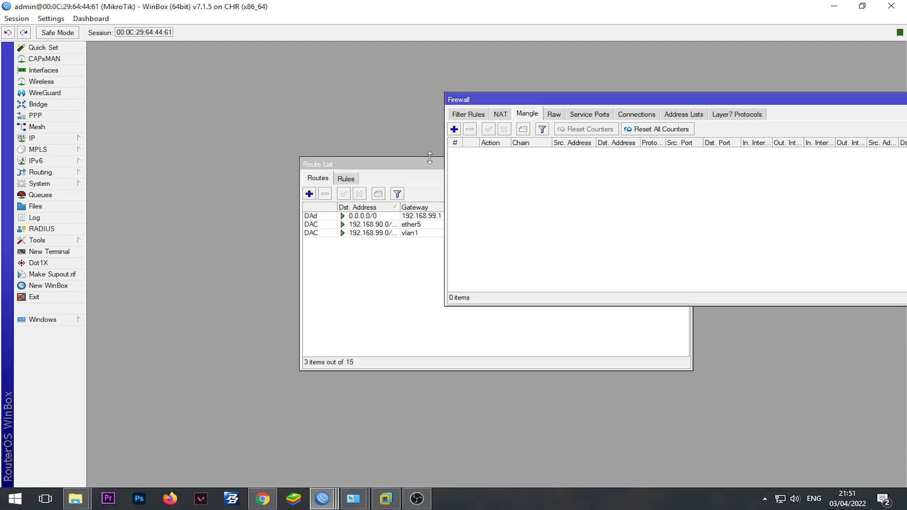
- Switch to the v6.47.3 router's WinBox session and inspect the routing options of a new route in its Route List
mouse_move(321, 498)
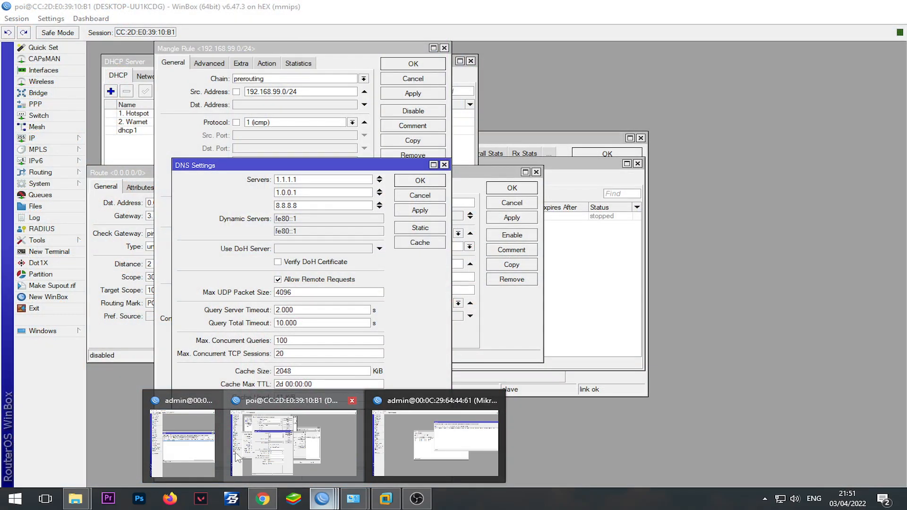
click(237, 456)
click(38, 138)
click(132, 315)
click(106, 62)
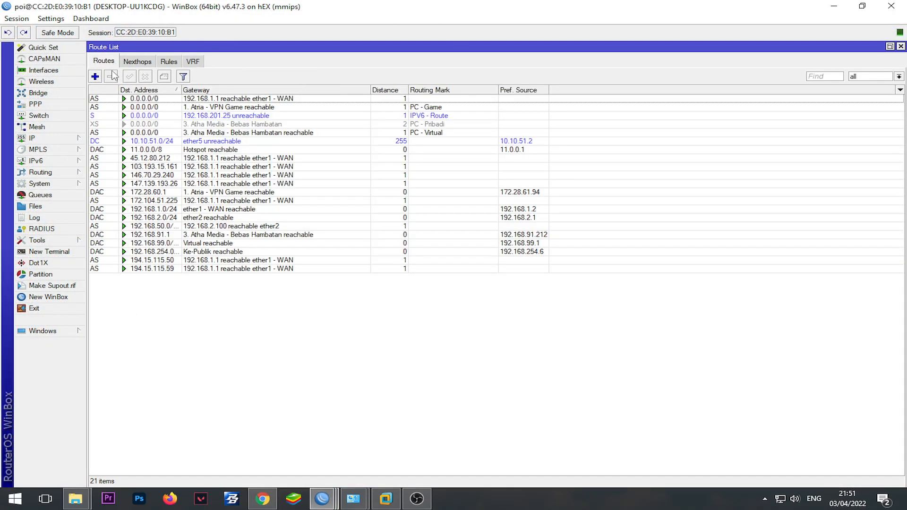
click(95, 76)
click(210, 317)
click(473, 316)
click(351, 313)
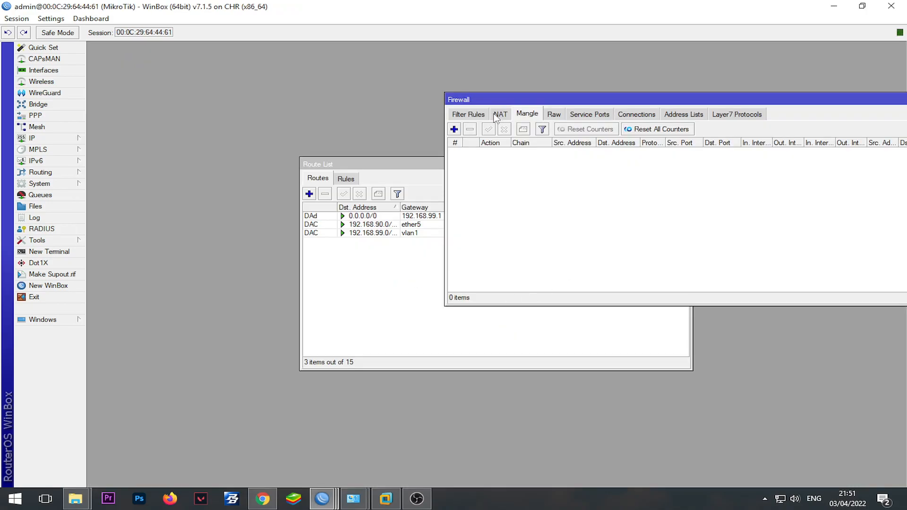
- On the v7.1.5 router, inspect the Routing Table field of a new route without saving it, and move the Route List aside
click(43, 138)
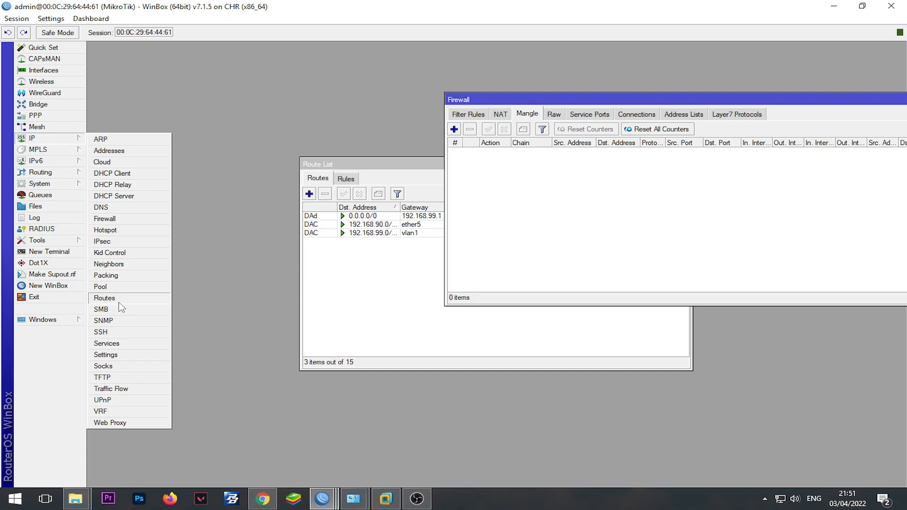
click(103, 297)
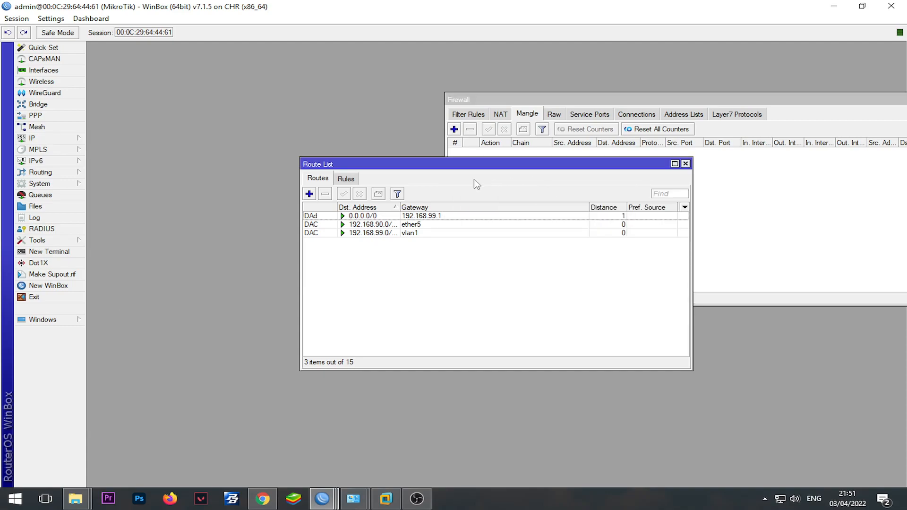
click(309, 193)
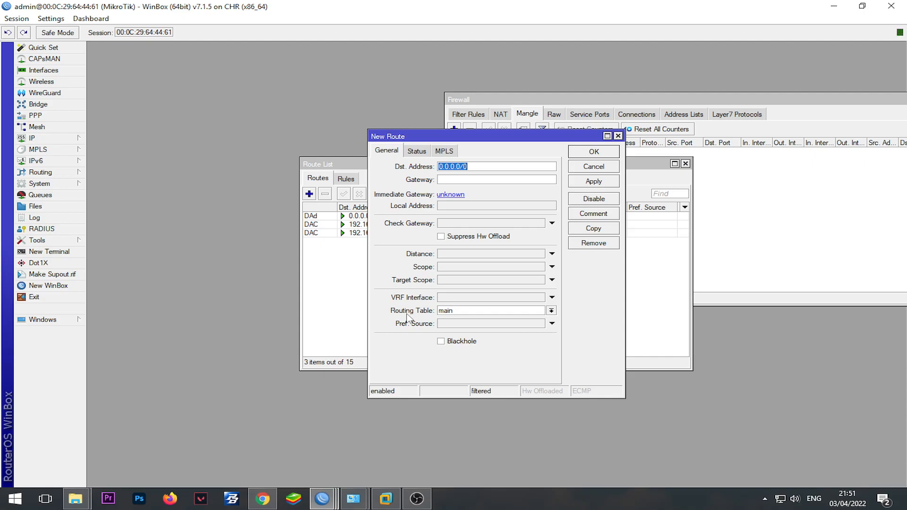
key(Escape)
drag(415, 165, 207, 87)
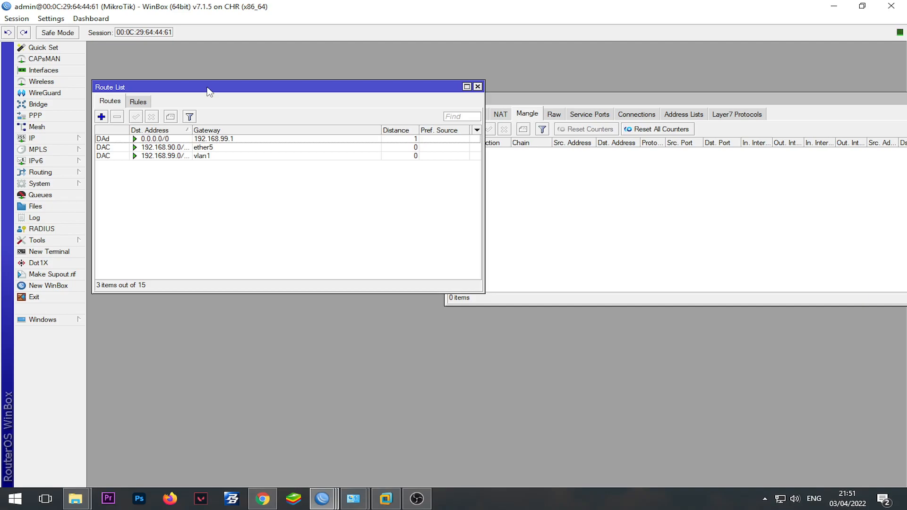
- Add a DHCP client on the ether2 interface and close the DHCP Client window
click(36, 126)
click(47, 138)
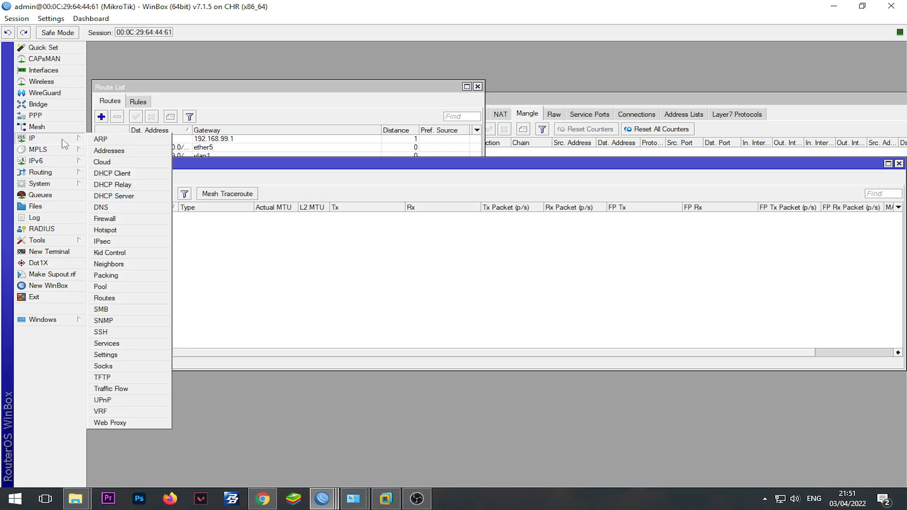
click(112, 173)
click(357, 194)
click(317, 220)
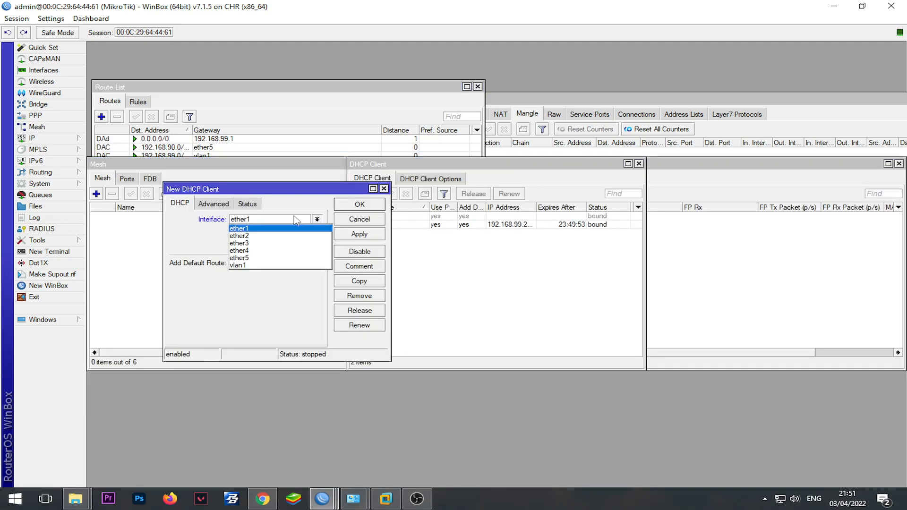
click(255, 235)
click(365, 236)
click(365, 205)
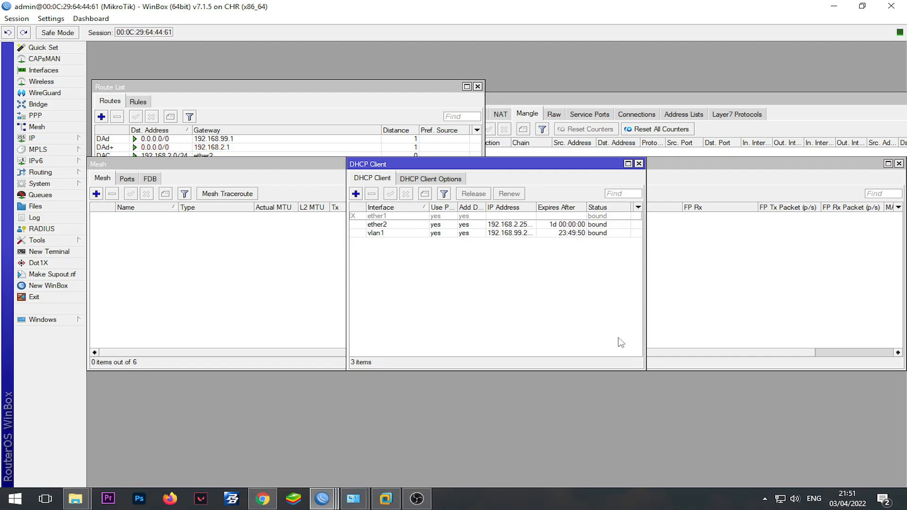
key(Escape)
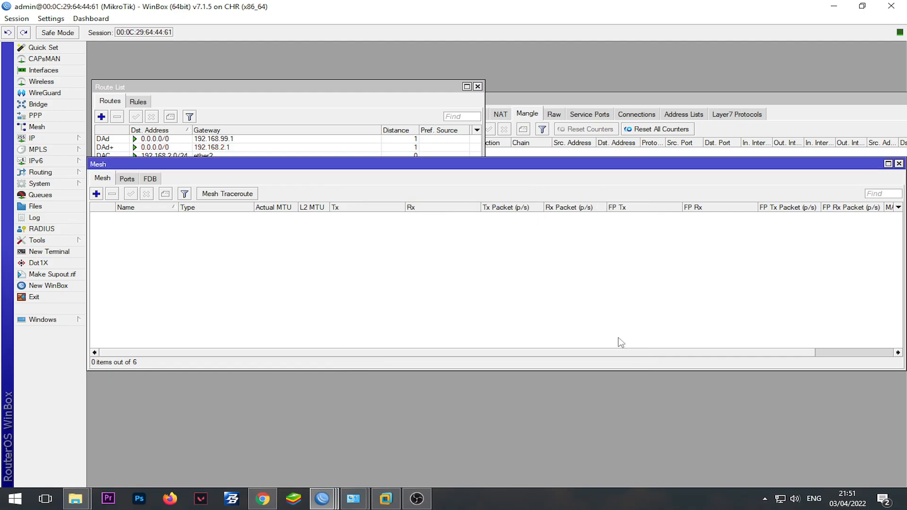
- Set the default route distance of the ether2 DHCP client to 2
click(66, 138)
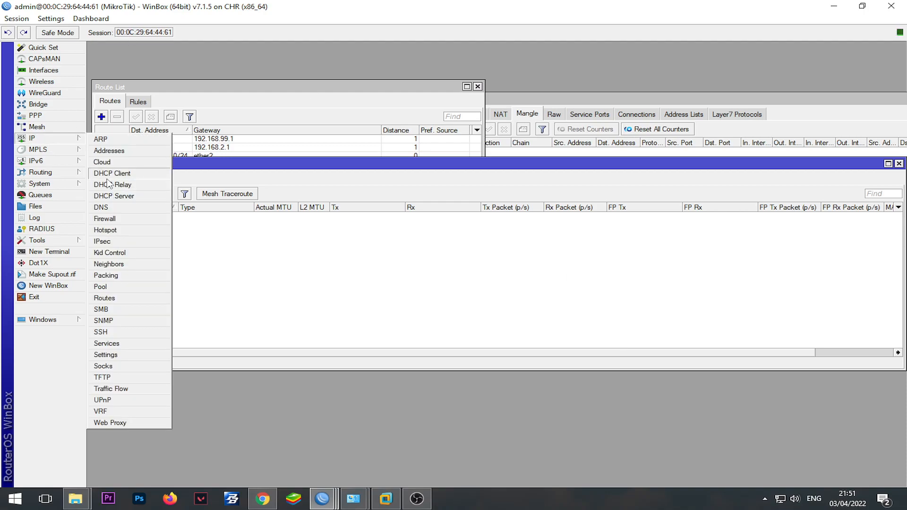
click(112, 173)
double_click(433, 225)
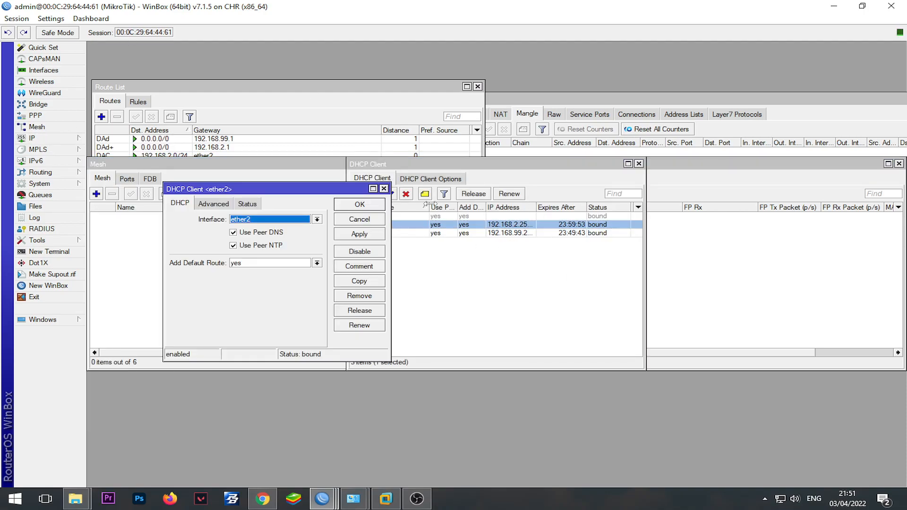
click(214, 204)
double_click(265, 249)
text(2)
key(Return)
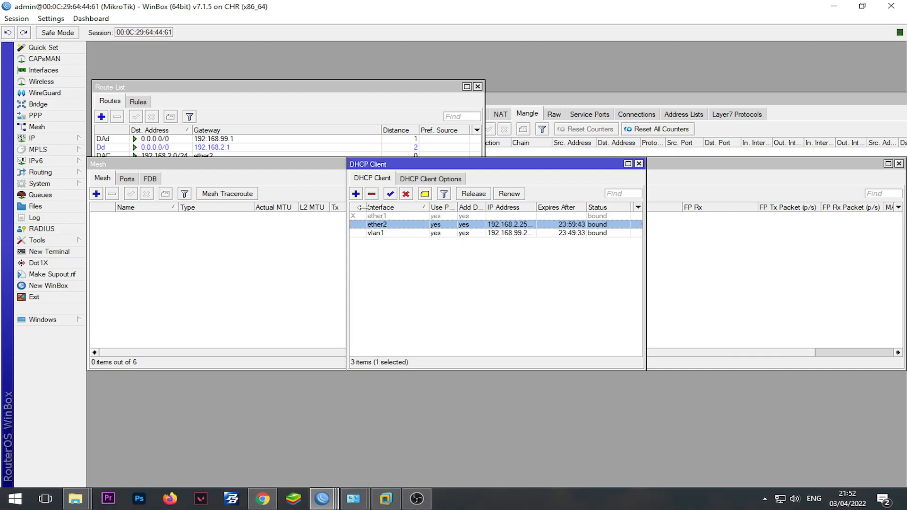
- Display the router's IP address list with its Address column widened, and move the list beside the DHCP Client window
click(57, 142)
click(100, 149)
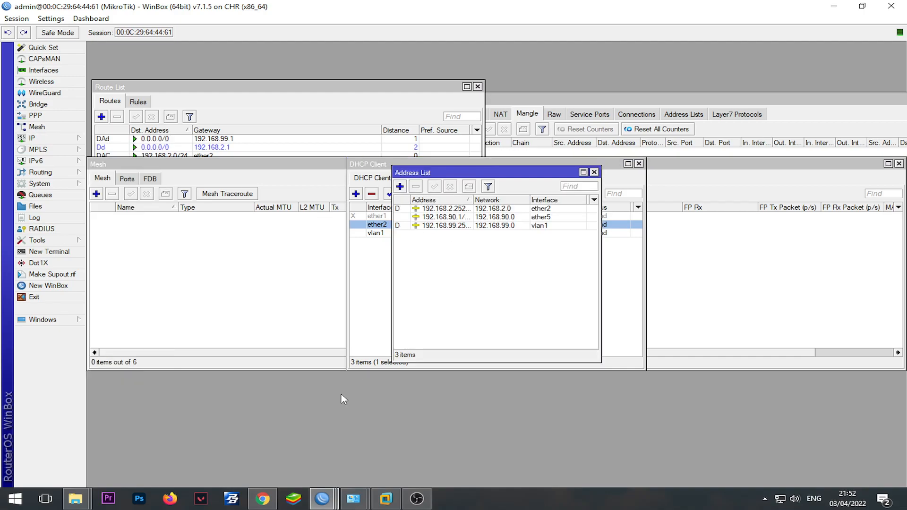
drag(474, 200, 499, 200)
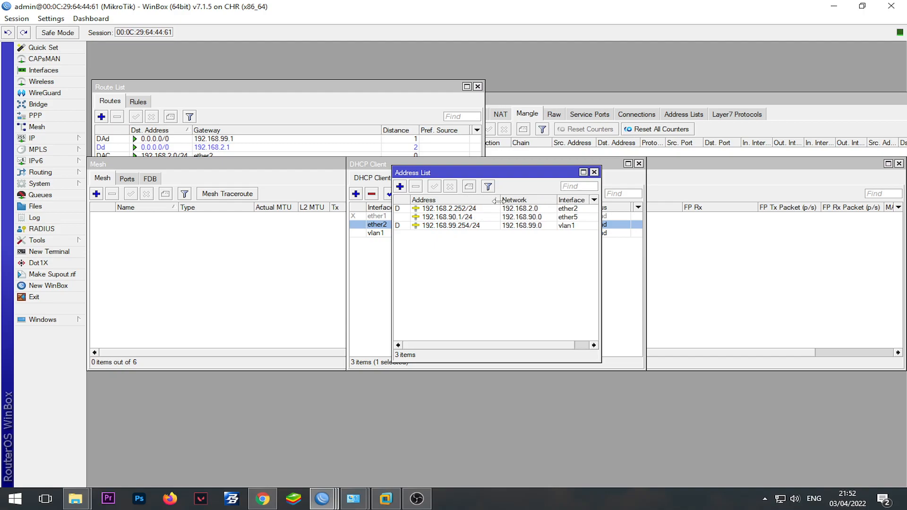
drag(471, 173, 227, 136)
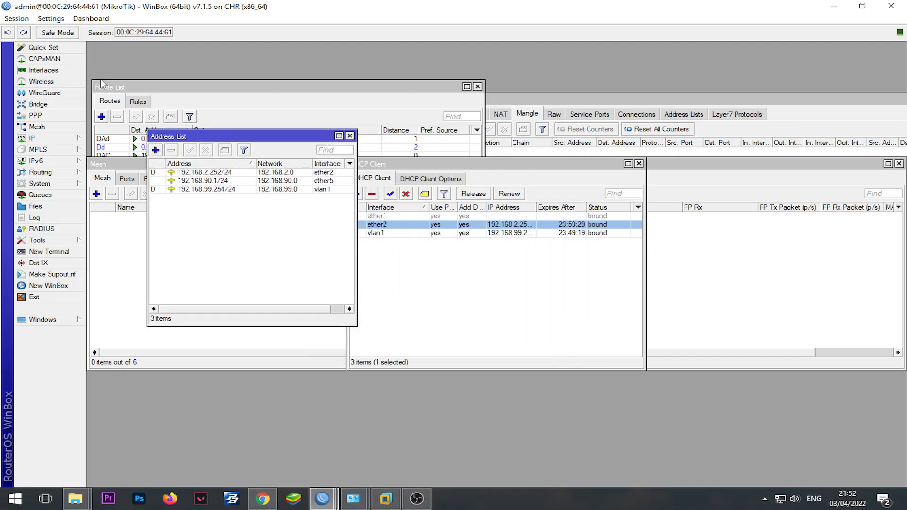
- Examine the Ethernet ports and the full interface list, and close the list
click(43, 70)
click(199, 146)
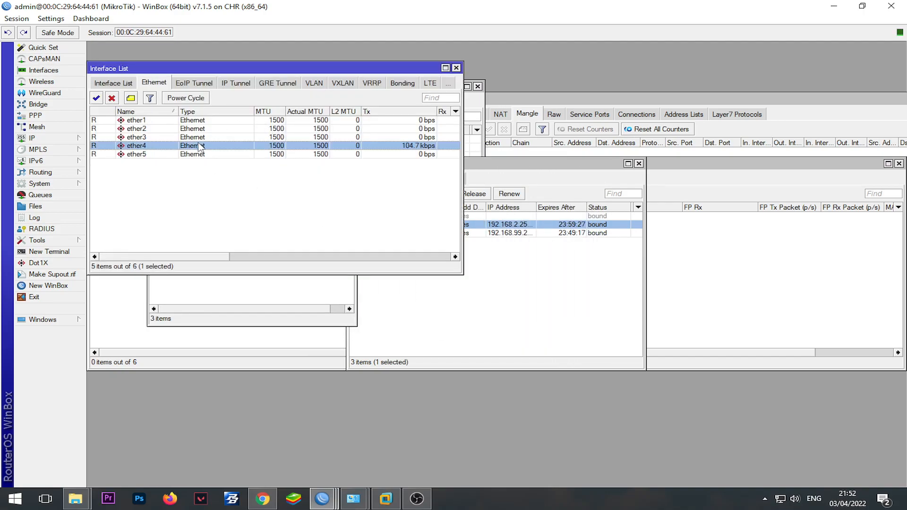
key(Escape)
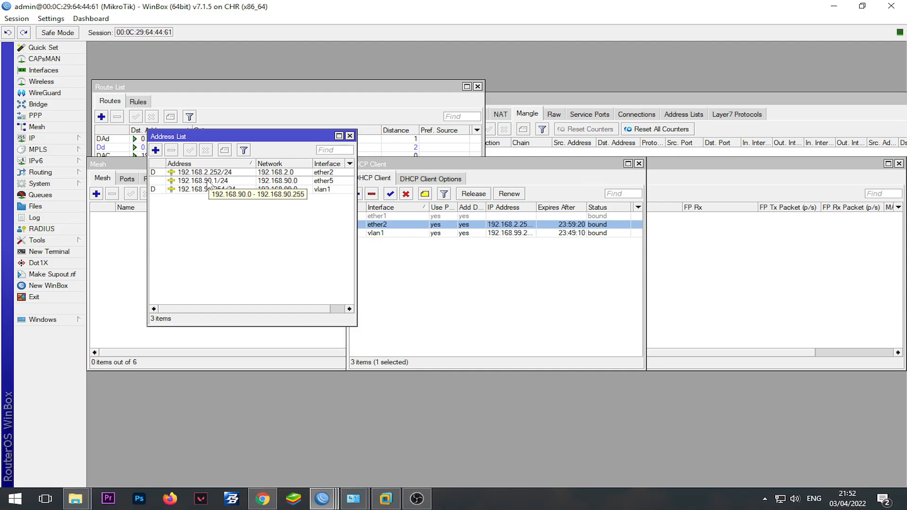
click(44, 70)
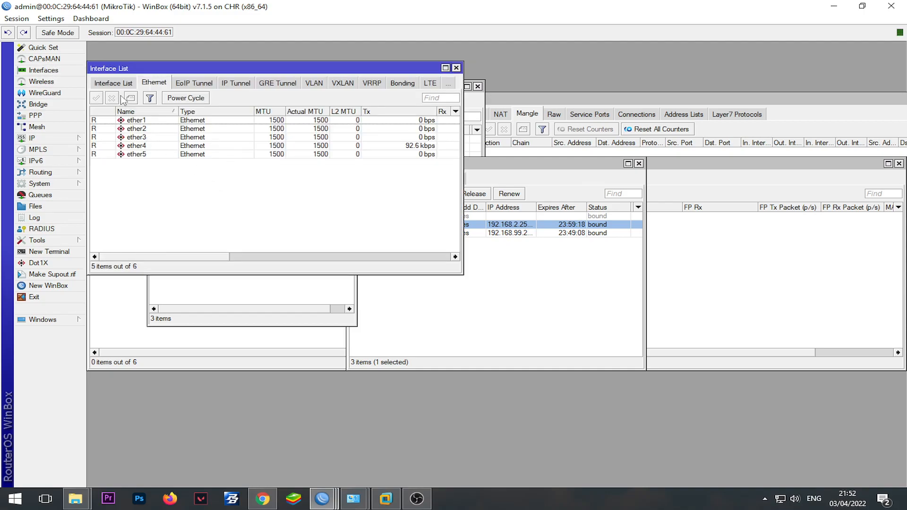
click(114, 83)
click(113, 83)
click(143, 129)
click(145, 138)
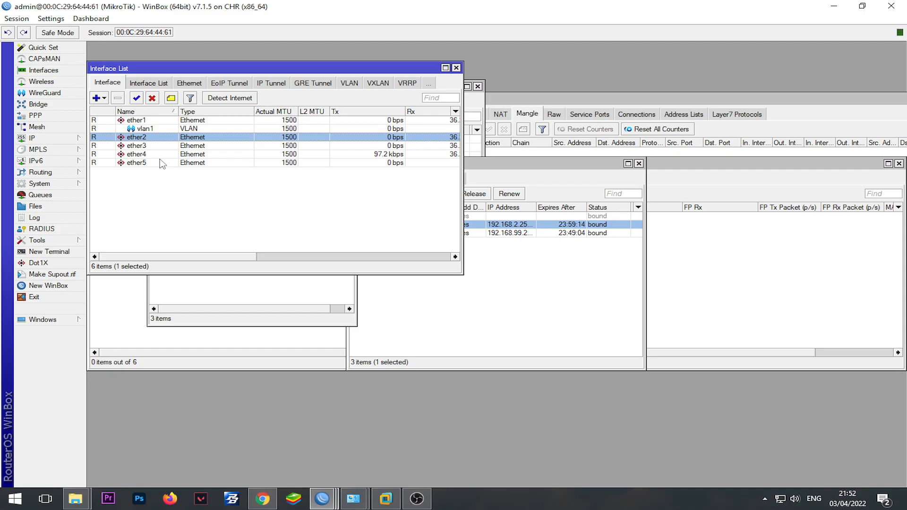
key(Escape)
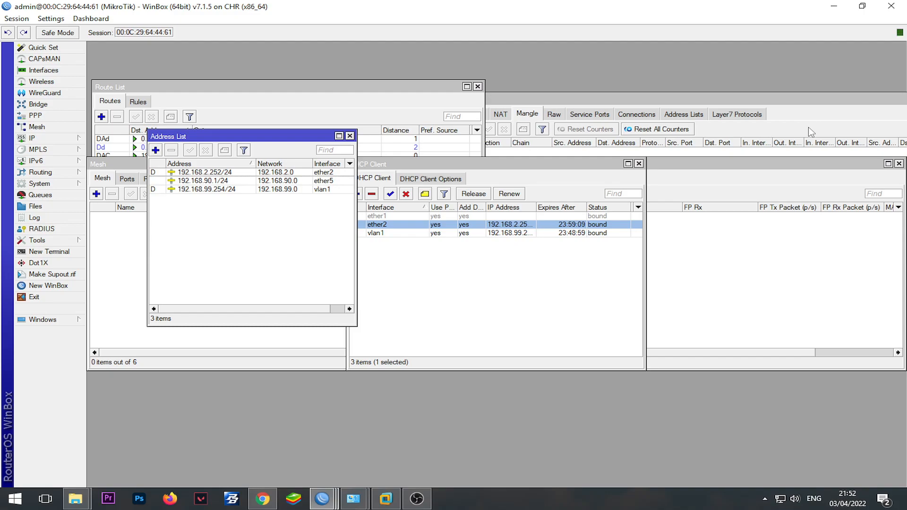
- Add a firewall address list entry named "IP - Lokal" with the address 192.168.90.0/24
click(683, 114)
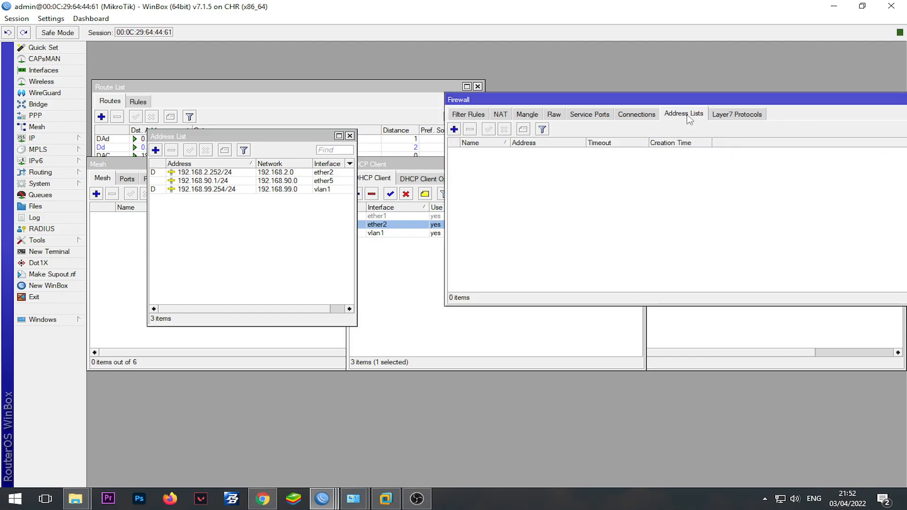
click(454, 129)
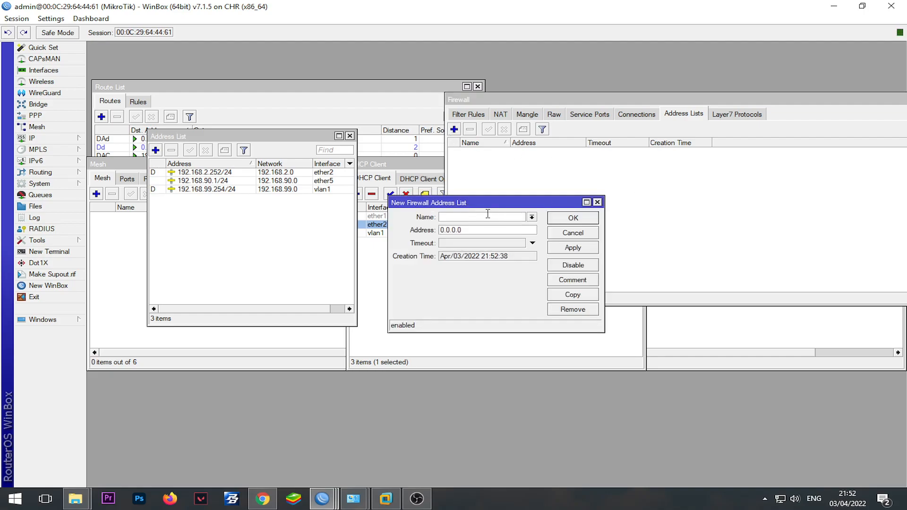
text(IP - Lokal)
drag(466, 230, 380, 231)
text(192.16)
text(8.90)
text(.)
text(0)
text(/23)
key(Return)
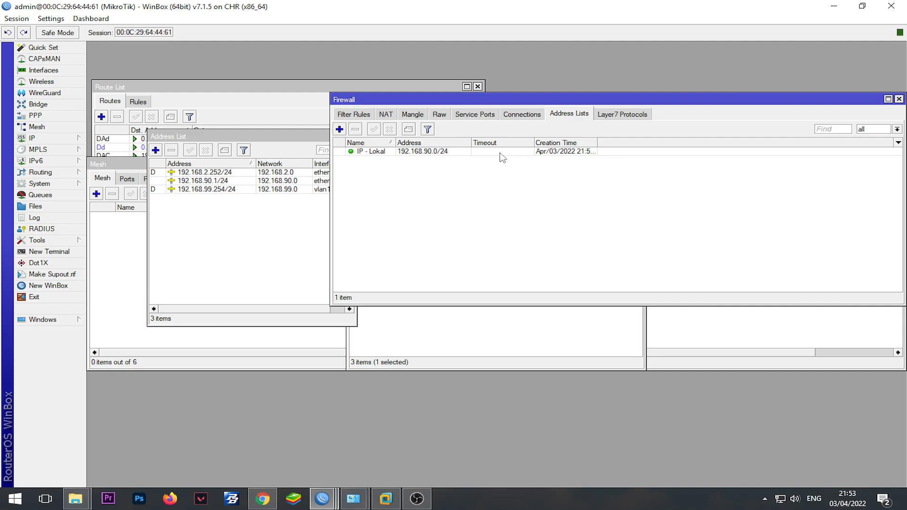
click(442, 115)
click(418, 115)
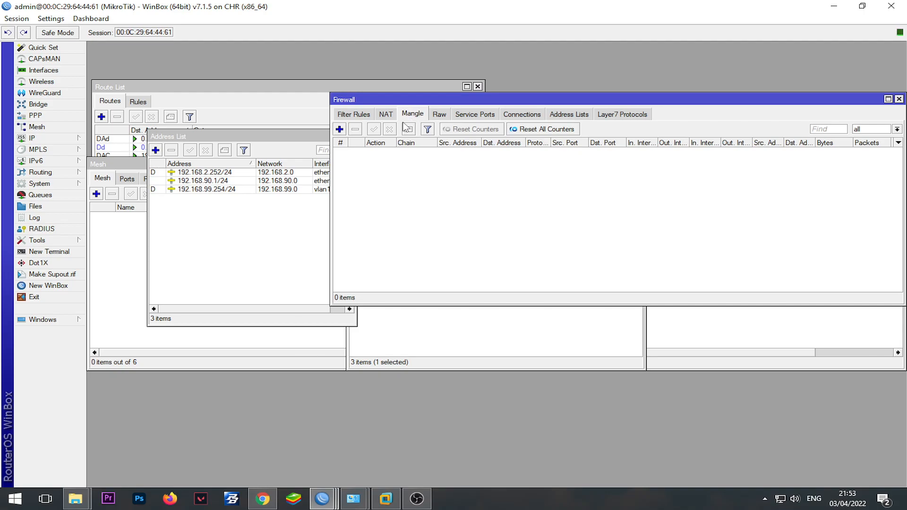
click(339, 129)
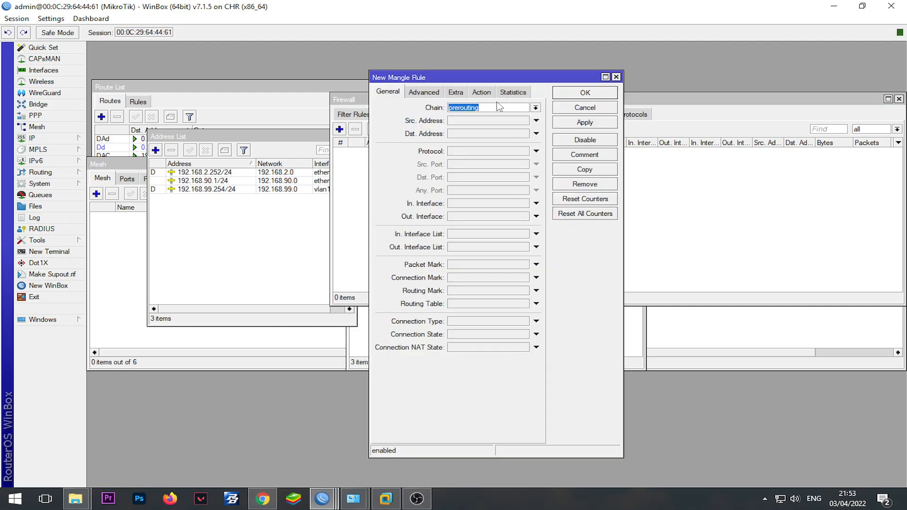
click(482, 94)
key(Escape)
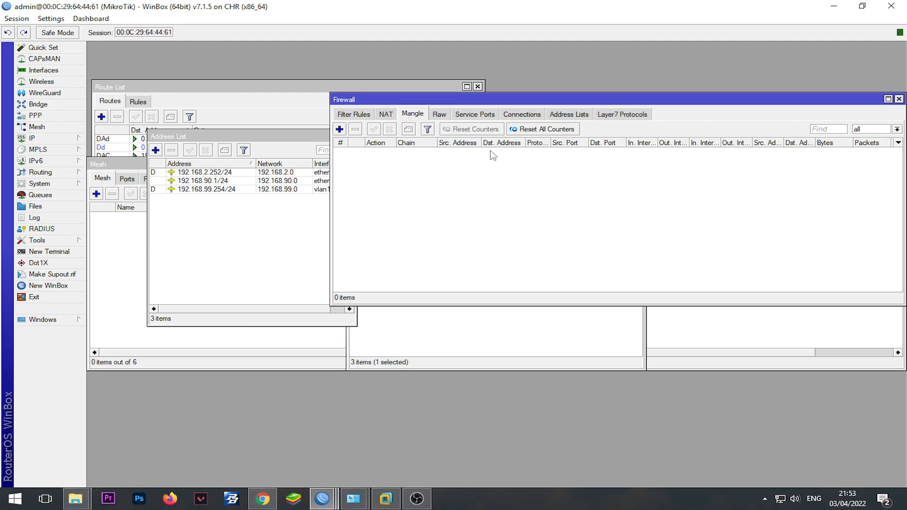
- Start a new Raw firewall rule in the prerouting chain with protocol 6 (tcp), and move and enlarge its window
click(447, 116)
click(340, 129)
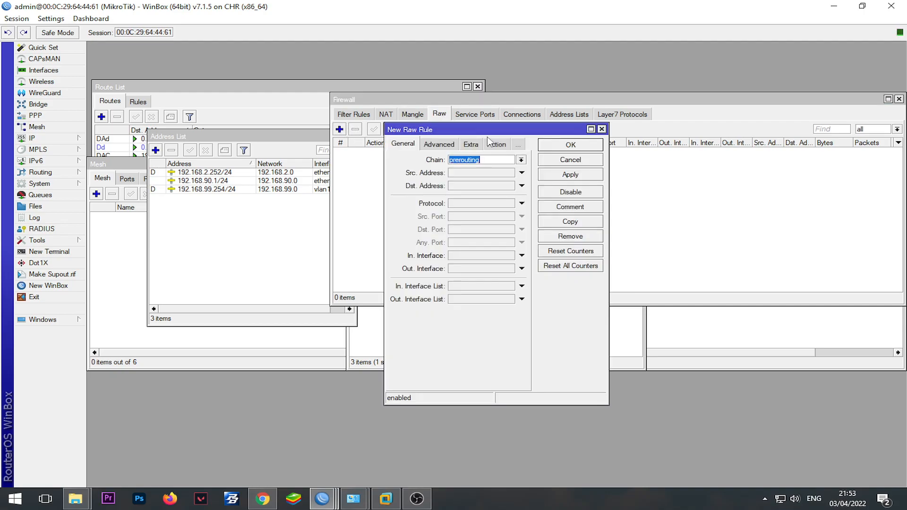
click(477, 205)
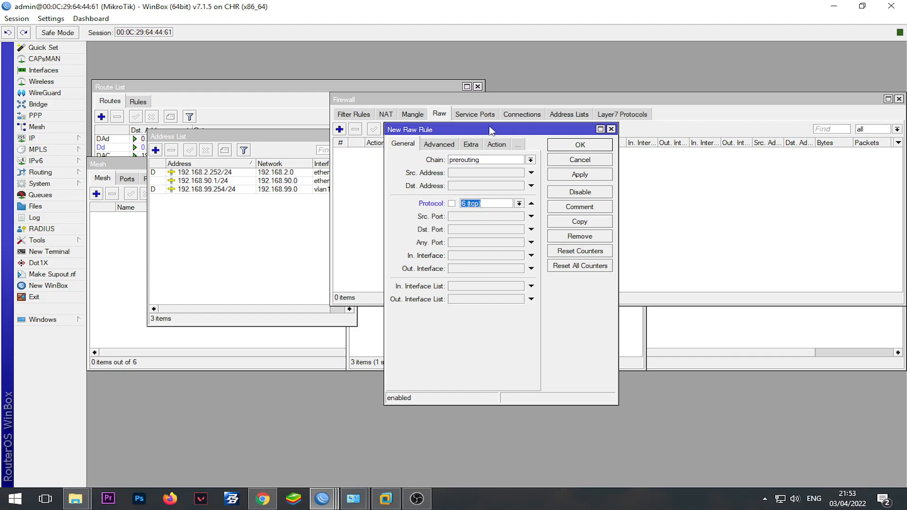
drag(465, 129, 293, 75)
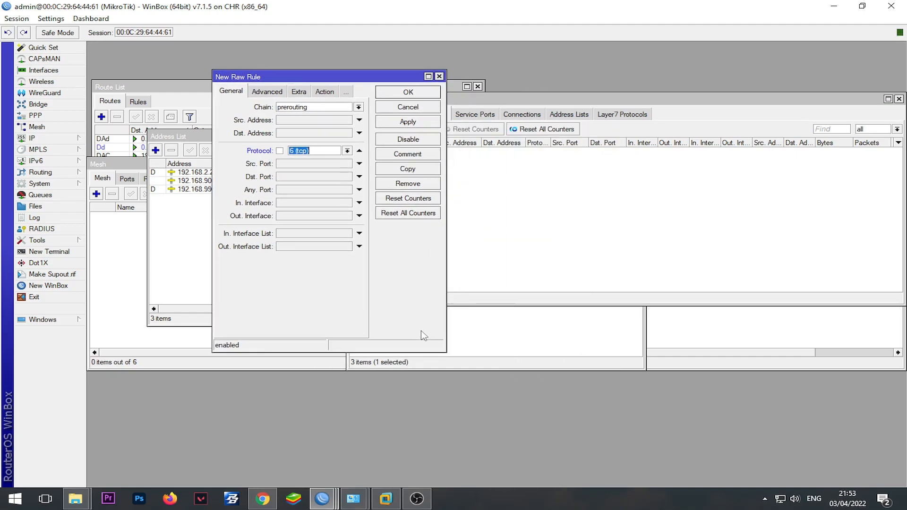
drag(447, 354, 715, 456)
- Switch to Chrome, search Google in a new tab for "port game online update", and look through the results
click(262, 499)
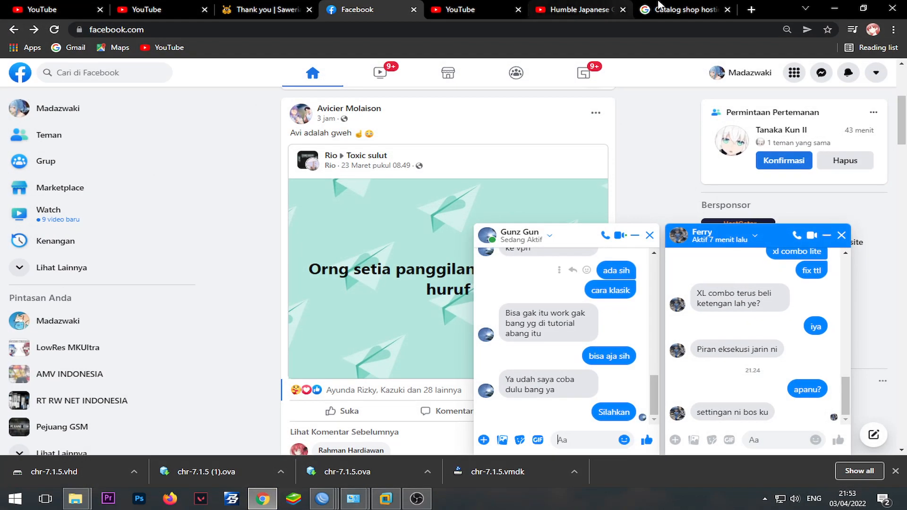
click(751, 10)
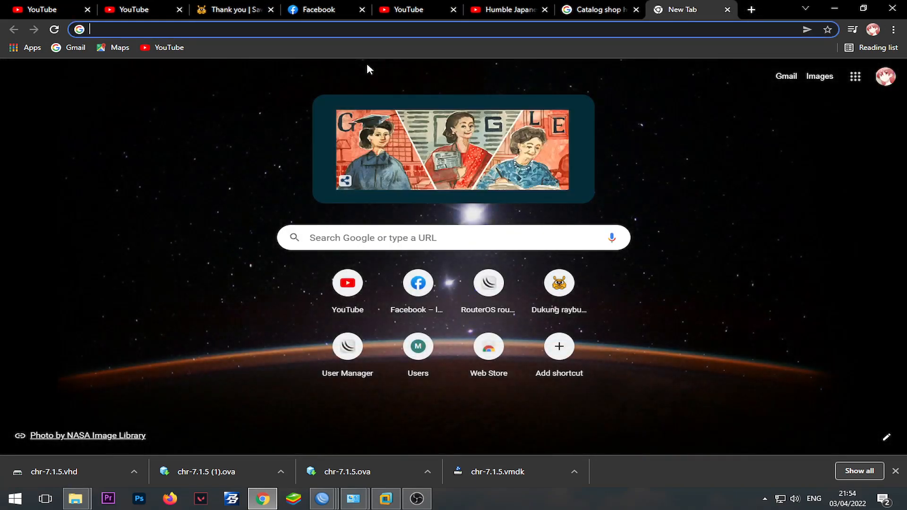
text(Port game)
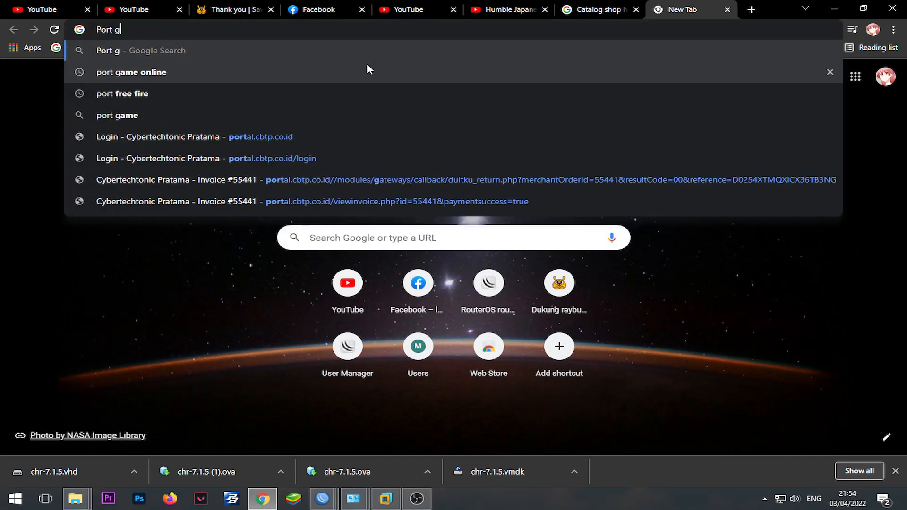
key(Down)
text(up)
text(ate)
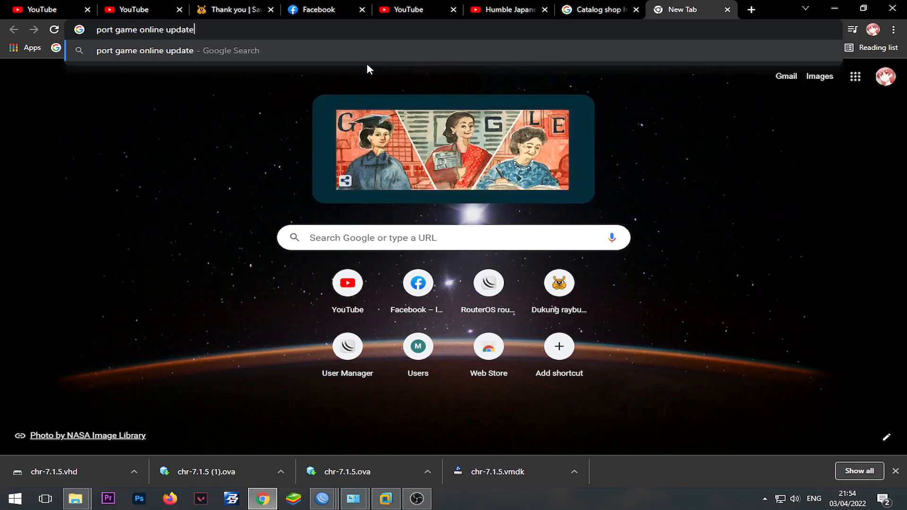
key(Return)
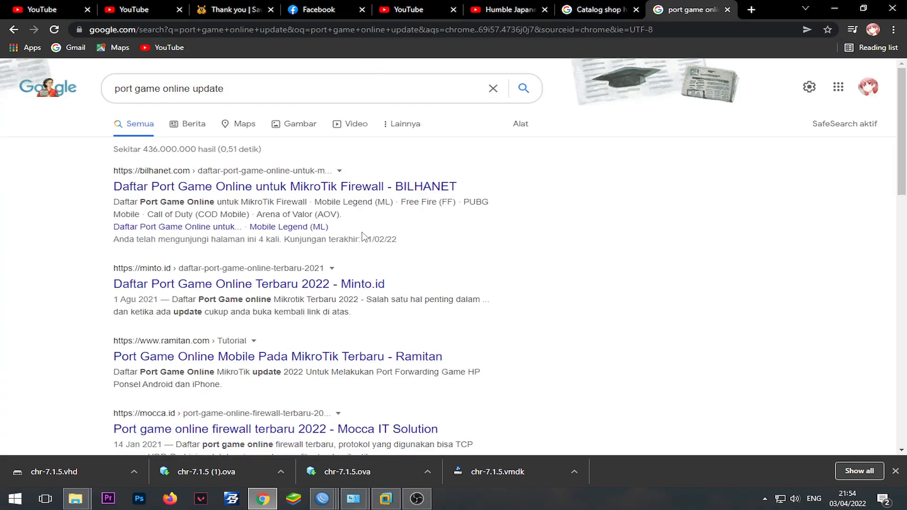
scroll(290, 239, down, 2)
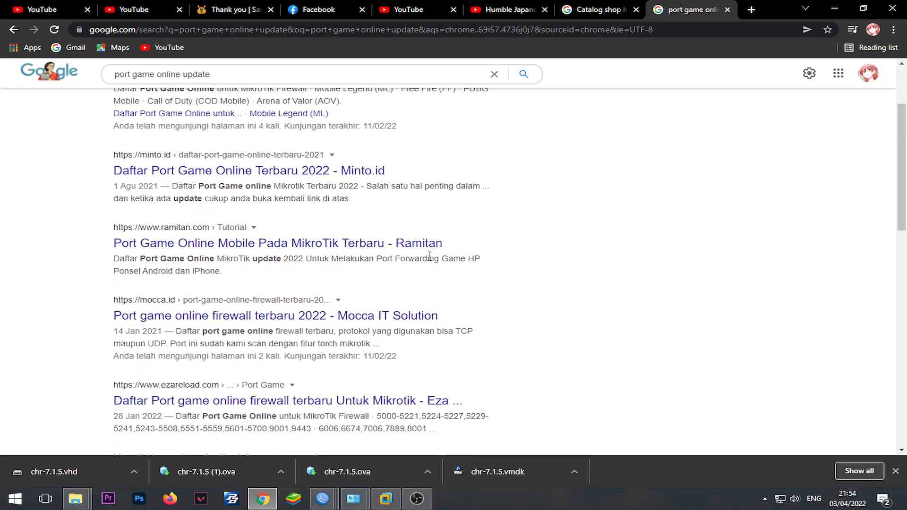
scroll(430, 257, down, 4)
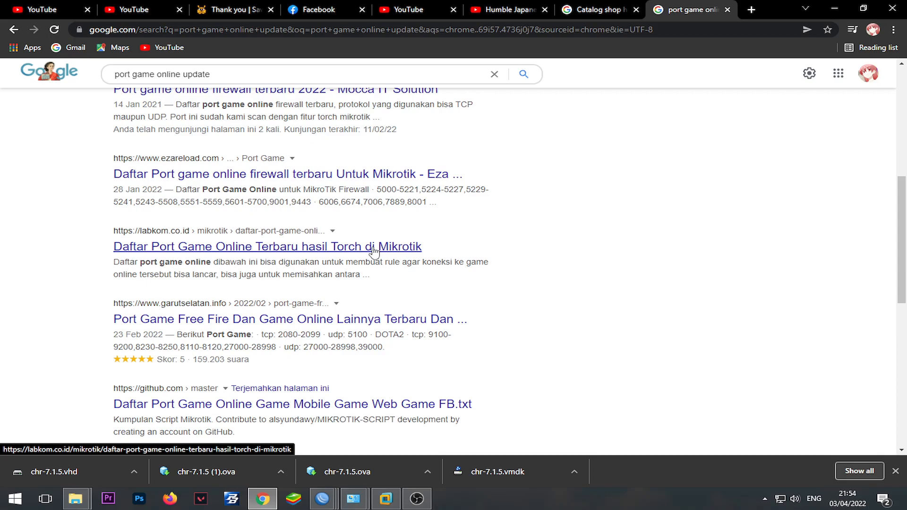
scroll(392, 411, down, 1)
key(alt+Tab)
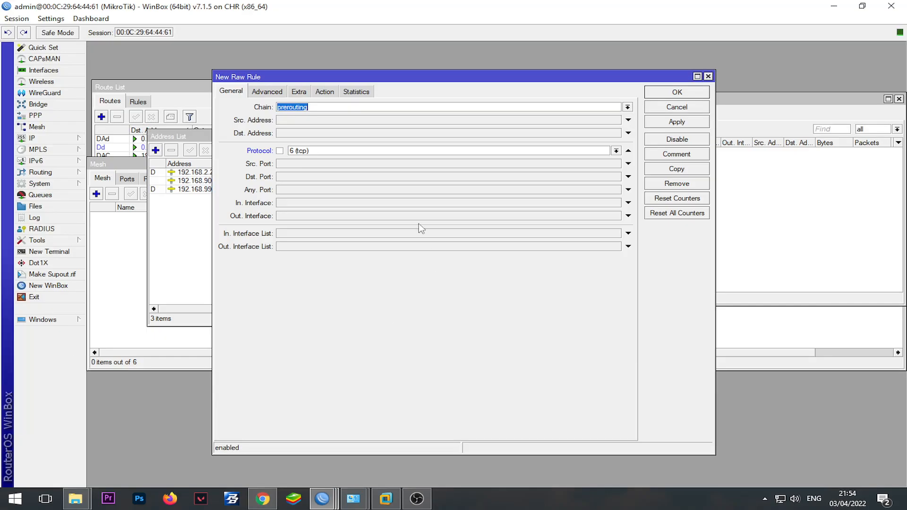
click(296, 179)
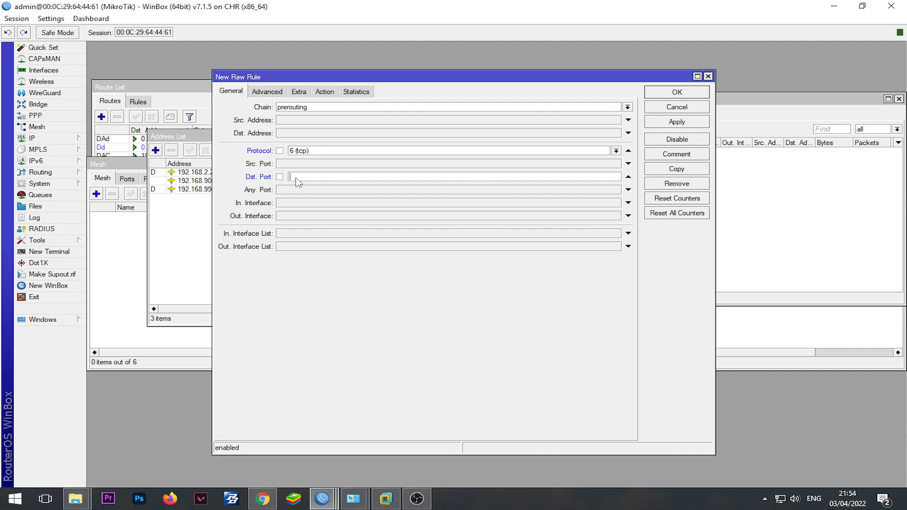
text(5000-5199,5229-5799,7000-7999,10000-30900)
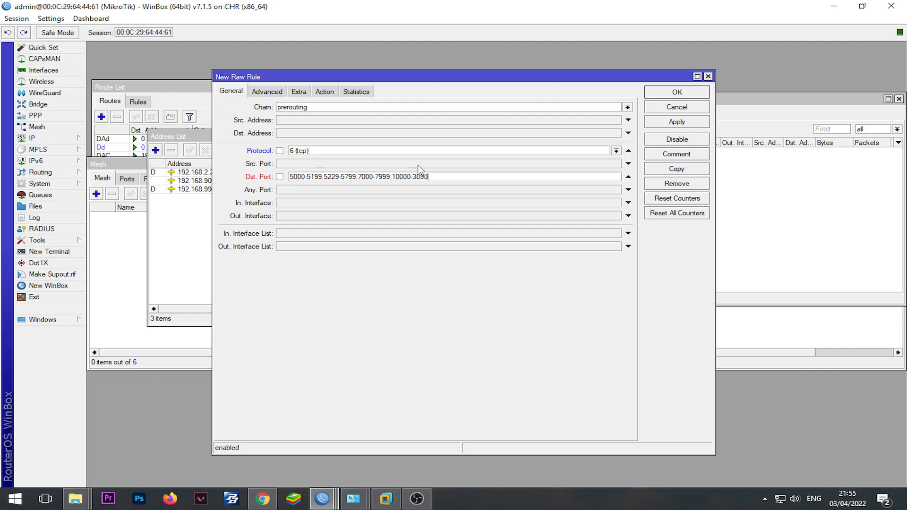
text(,39600,399600,)
key(ctrl+a)
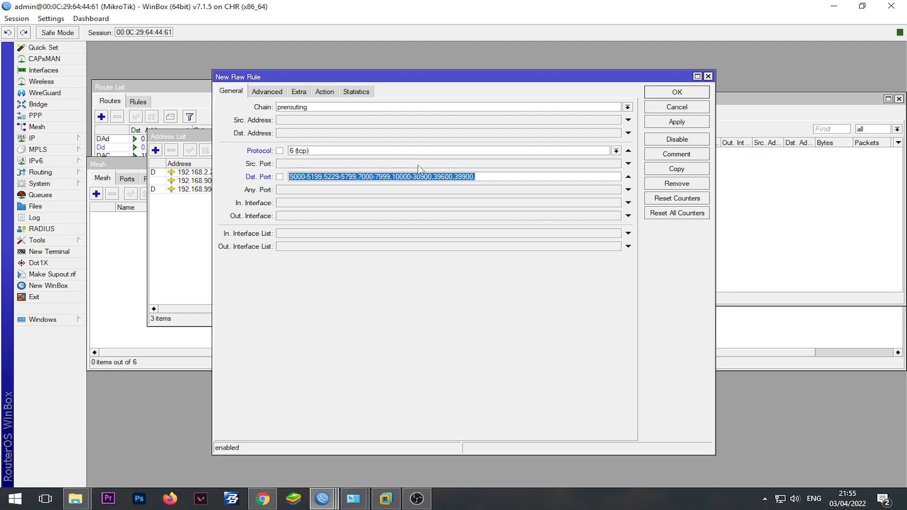
key(End)
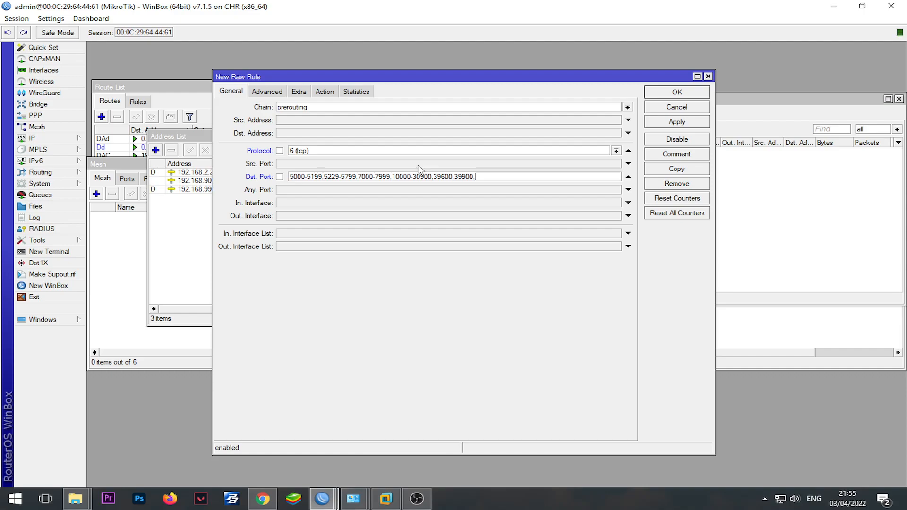
text(40000)
text(-40050)
text(50000-50500)
key(ctrl+a)
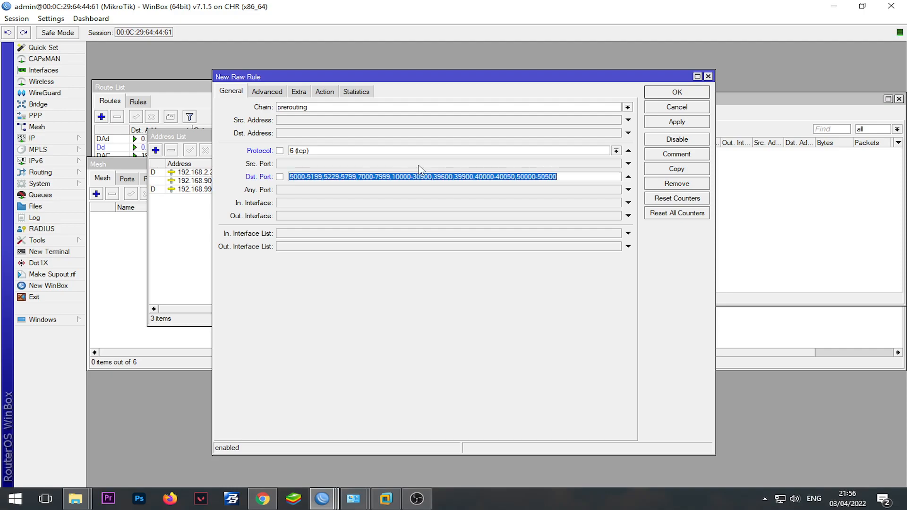
key(Return)
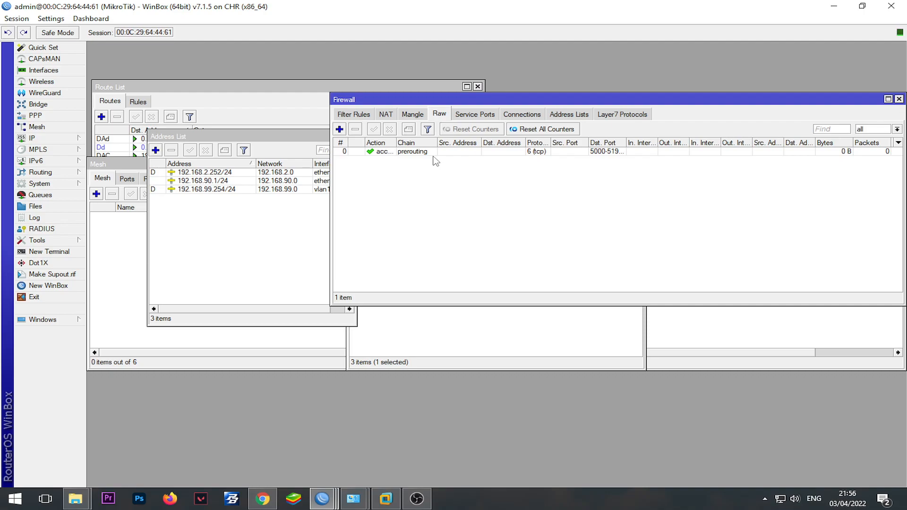
- Reopen the tcp Raw rule and set its source address list to "IP - Lokal"
double_click(429, 152)
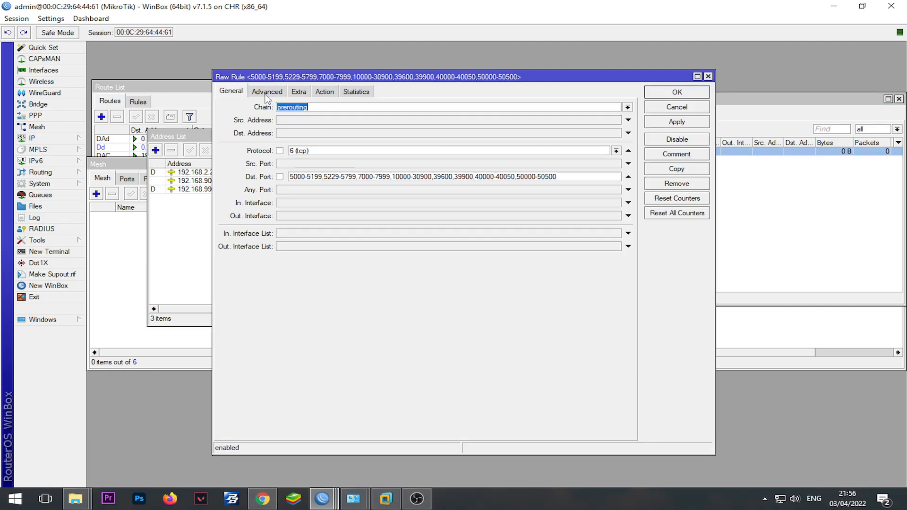
click(267, 92)
click(628, 107)
click(617, 107)
click(464, 124)
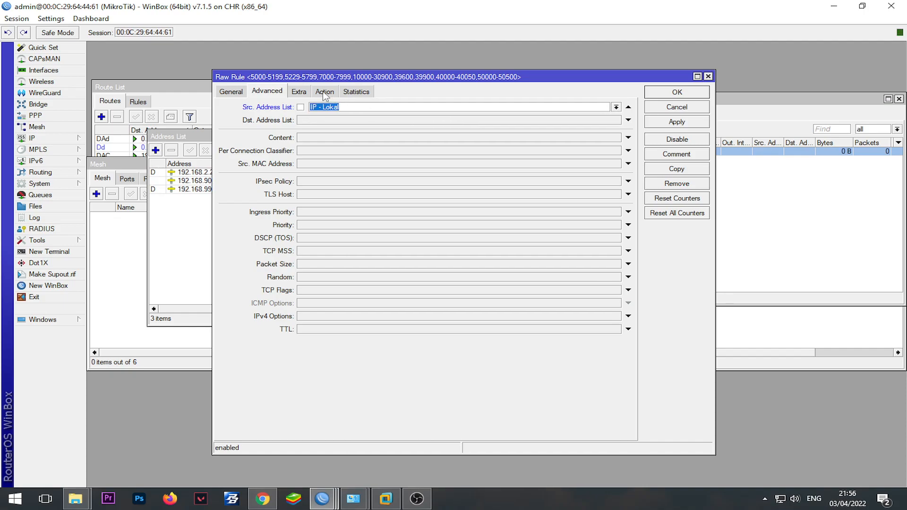
- Set the Raw rule's action to add dst to address list "IP Game" with a 24:00:00 timeout, and save it
click(325, 92)
click(321, 107)
click(312, 125)
click(318, 155)
text(IP Game)
key(Tab)
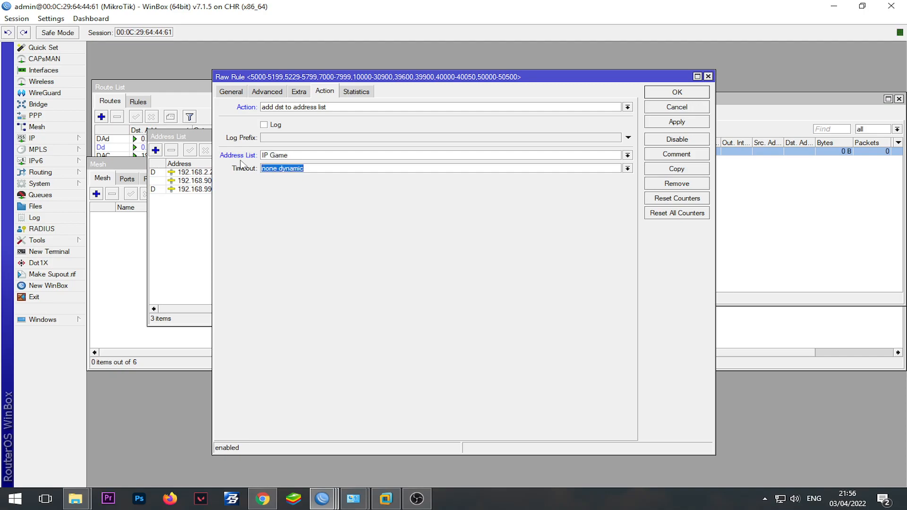
text(24:)
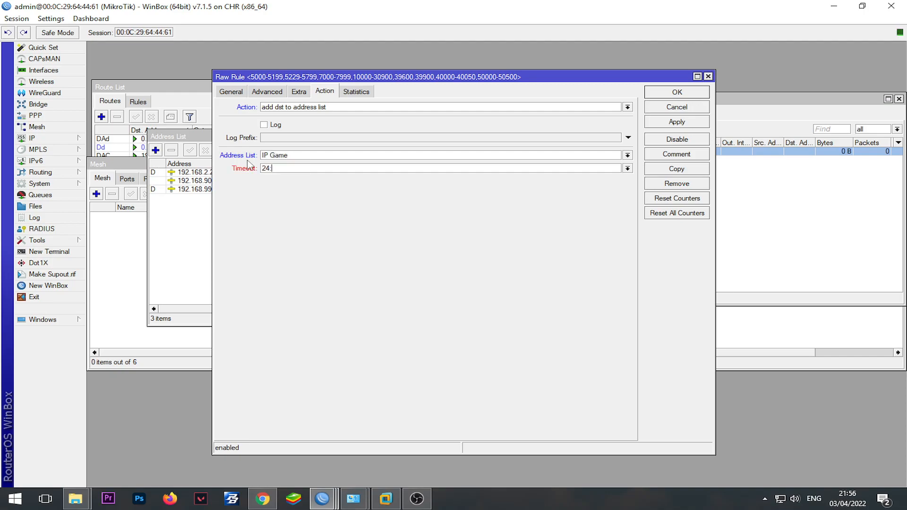
text(00:00)
key(Return)
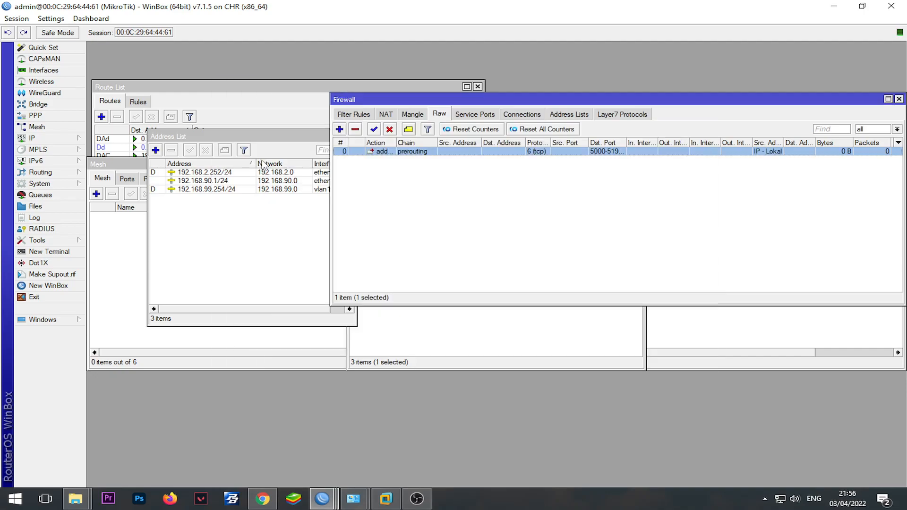
- Duplicate the tcp Raw rule, set the copy's protocol to 17 (udp), and save both rules
double_click(469, 151)
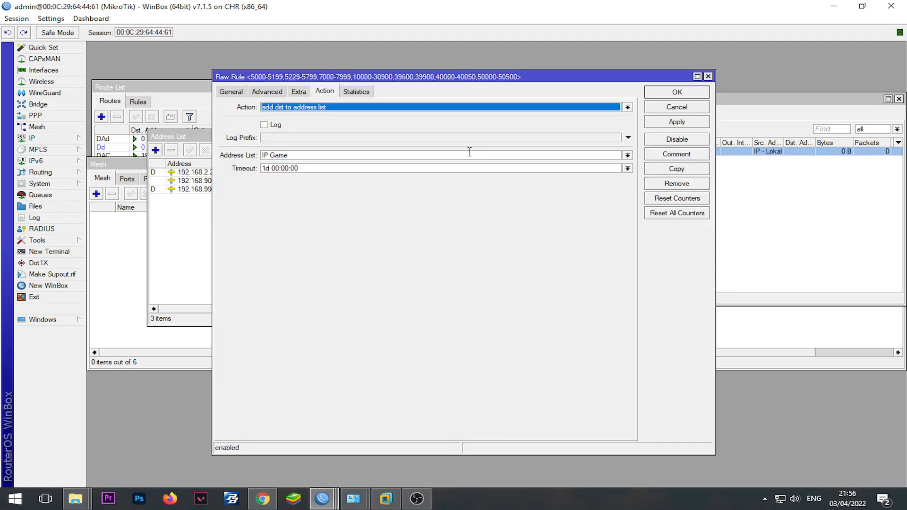
click(677, 169)
click(631, 164)
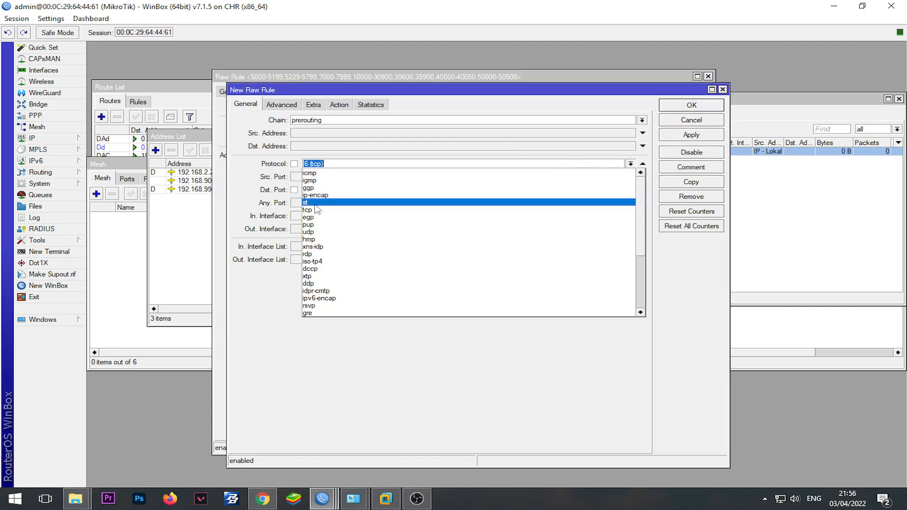
click(317, 227)
click(631, 164)
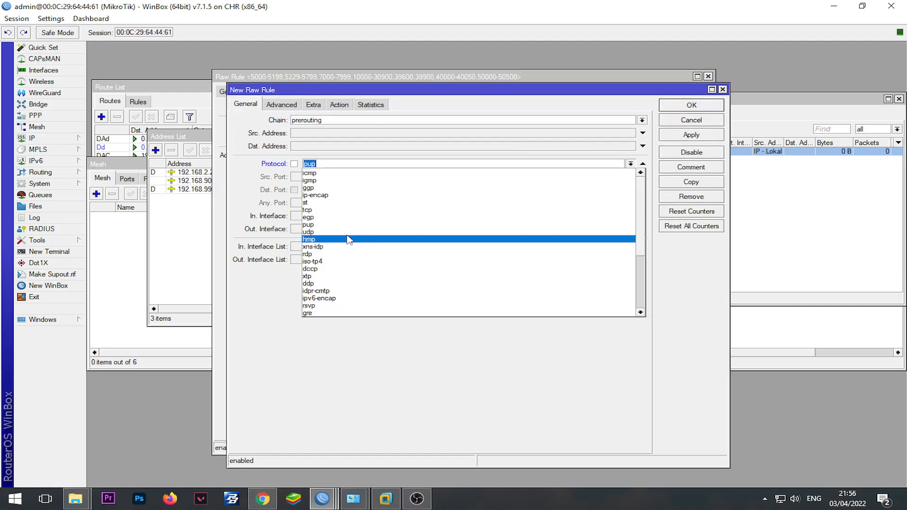
click(348, 236)
click(689, 137)
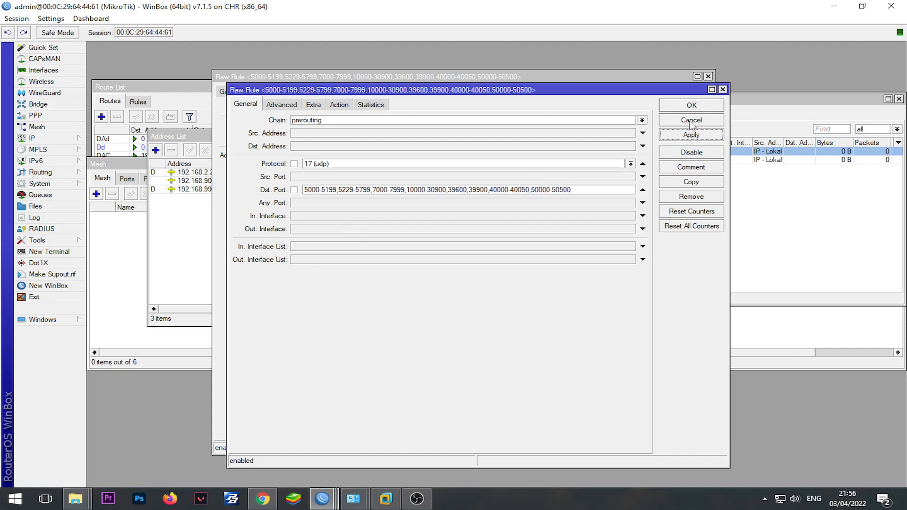
click(692, 105)
click(690, 110)
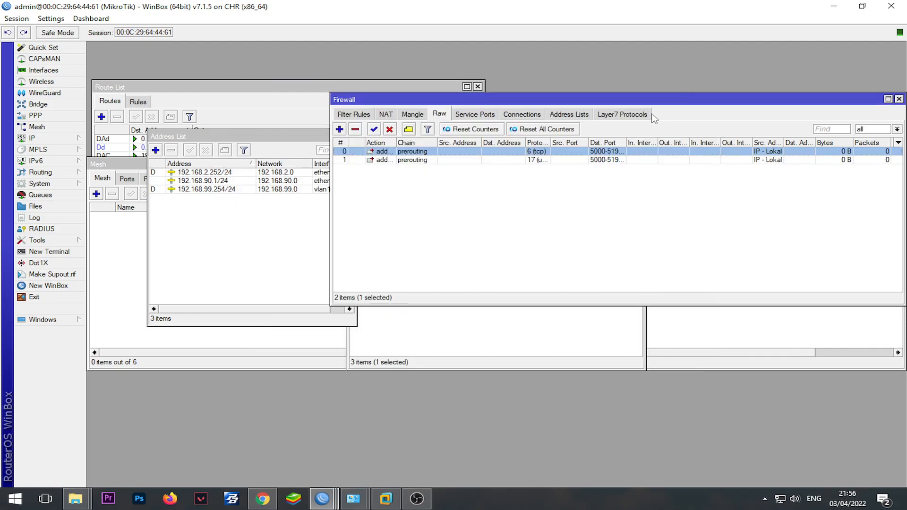
- Start a new Mangle rule with the mark routing action and try to edit its new routing mark
click(415, 115)
click(340, 129)
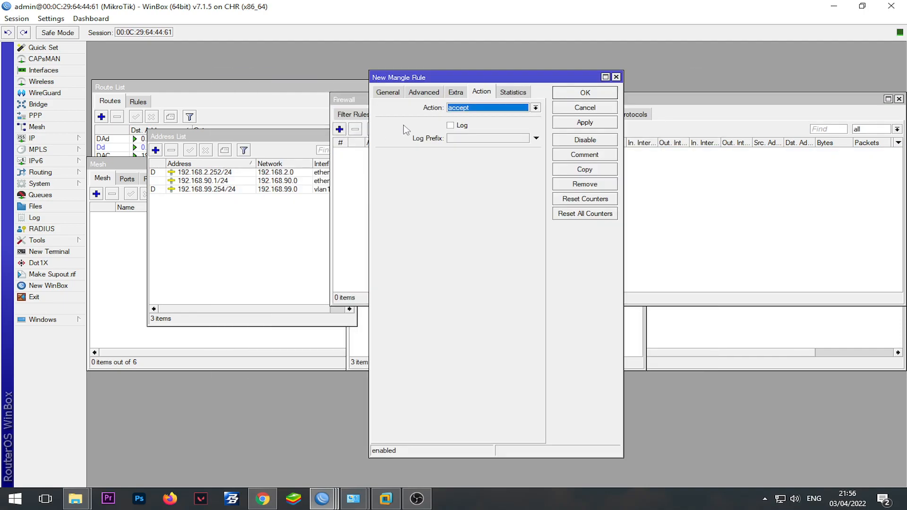
click(489, 108)
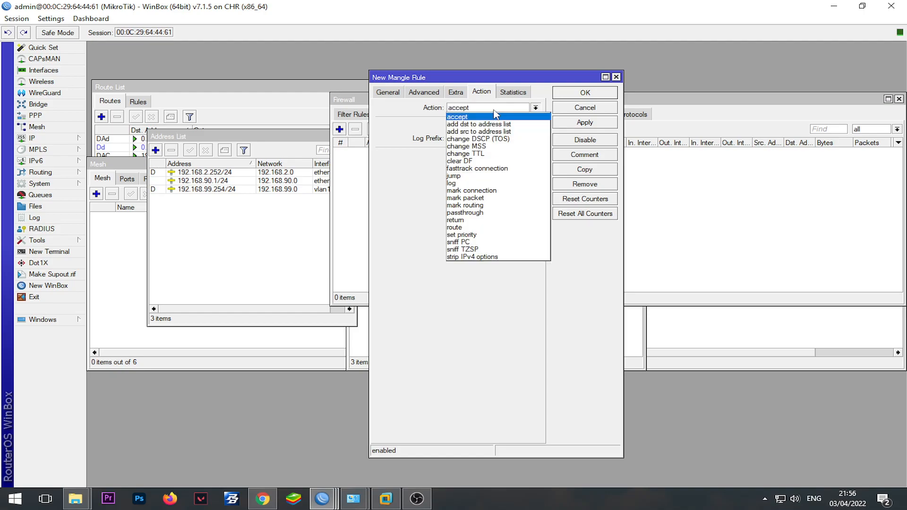
click(514, 206)
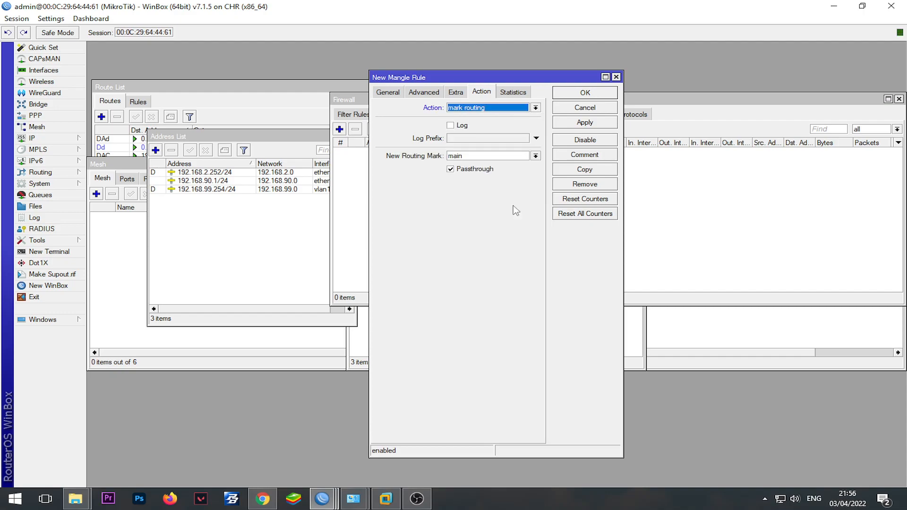
click(481, 157)
click(480, 157)
click(481, 158)
click(481, 157)
click(481, 158)
click(481, 158)
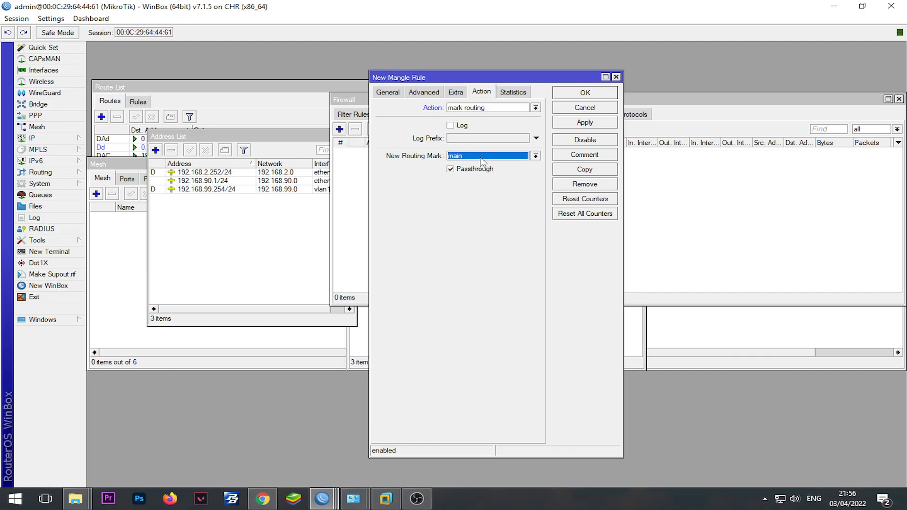
- Switch to the RouterOS v6.47.3 WinBox session and create a Mangle rule with the mark routing action and new routing mark "Moon - Game"
click(316, 505)
click(269, 446)
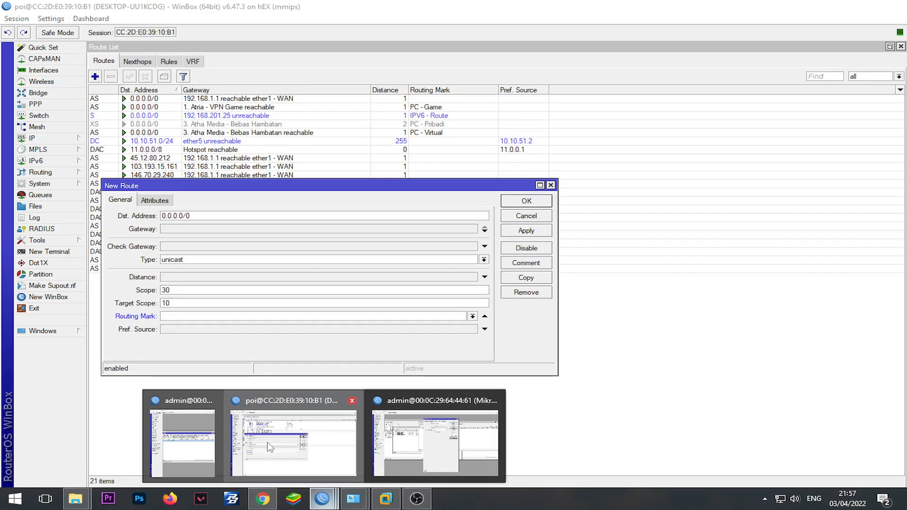
click(42, 138)
click(104, 229)
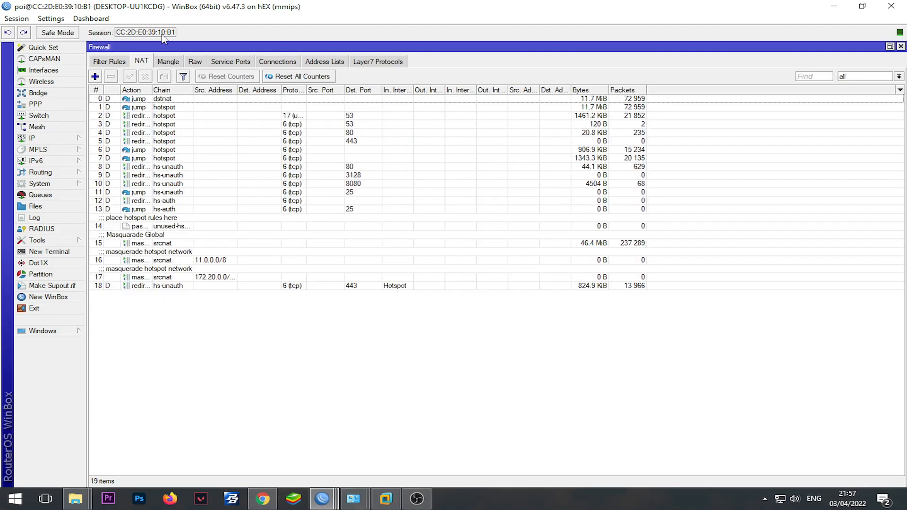
click(167, 62)
click(95, 76)
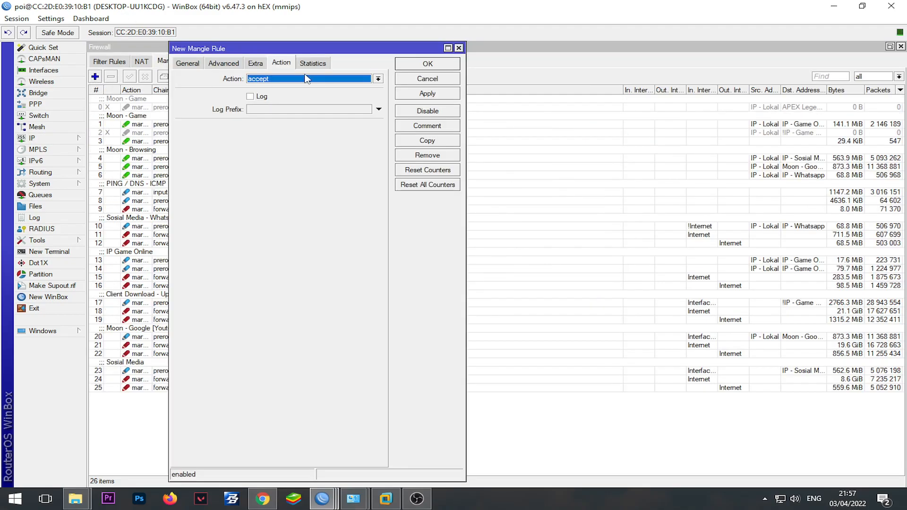
click(306, 81)
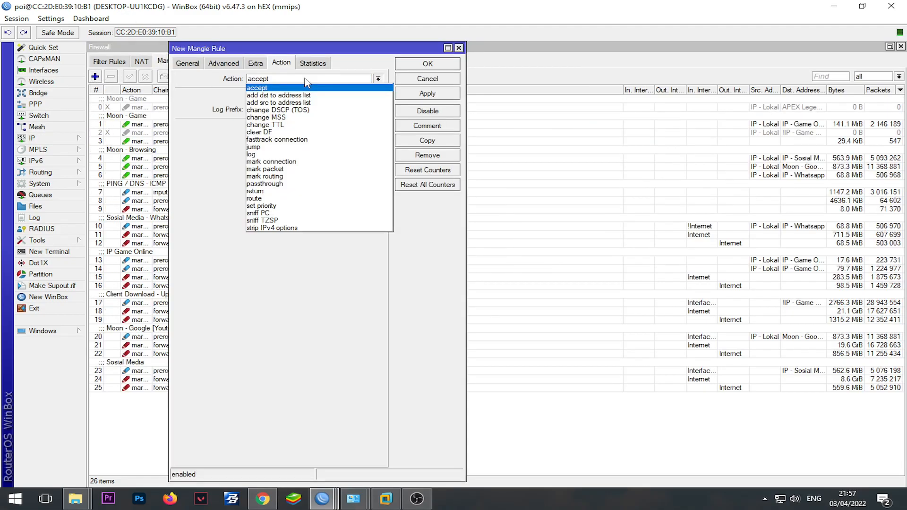
click(286, 176)
click(320, 127)
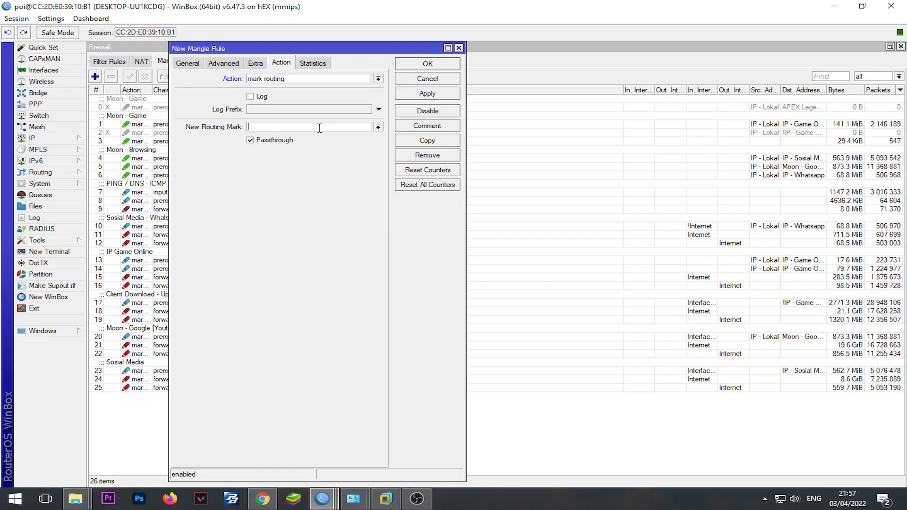
text(Moon - Game)
key(Return)
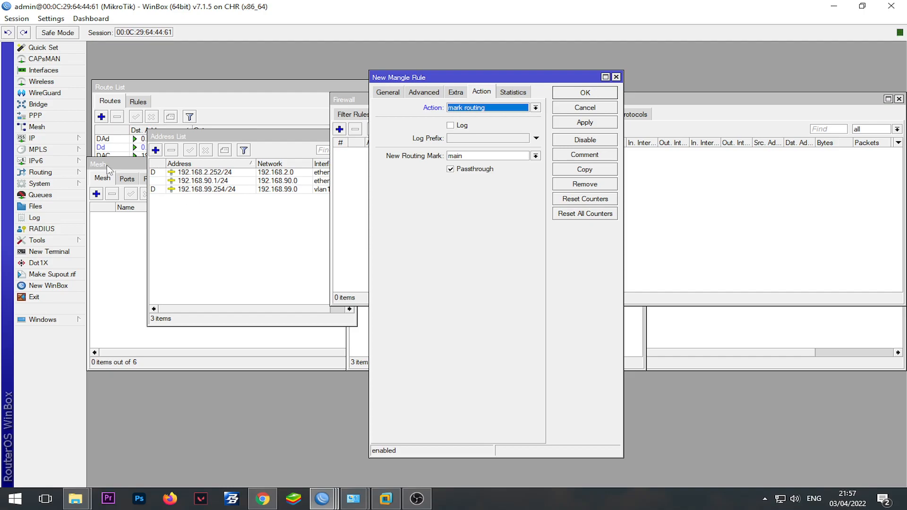
- Discard the unfinished Mangle rule on the RouterOS v7.1.5 router
click(590, 110)
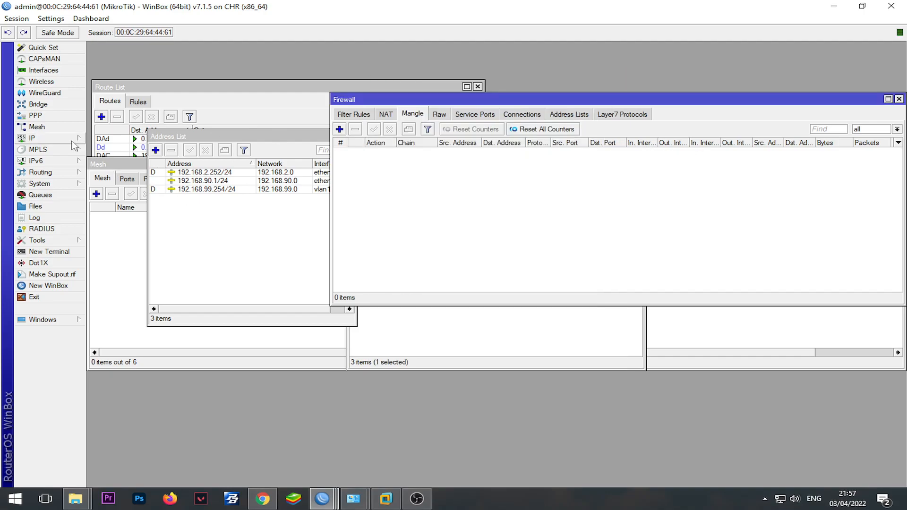
- Create a new routing table named "Routing - Game" with the FIB option enabled
click(76, 173)
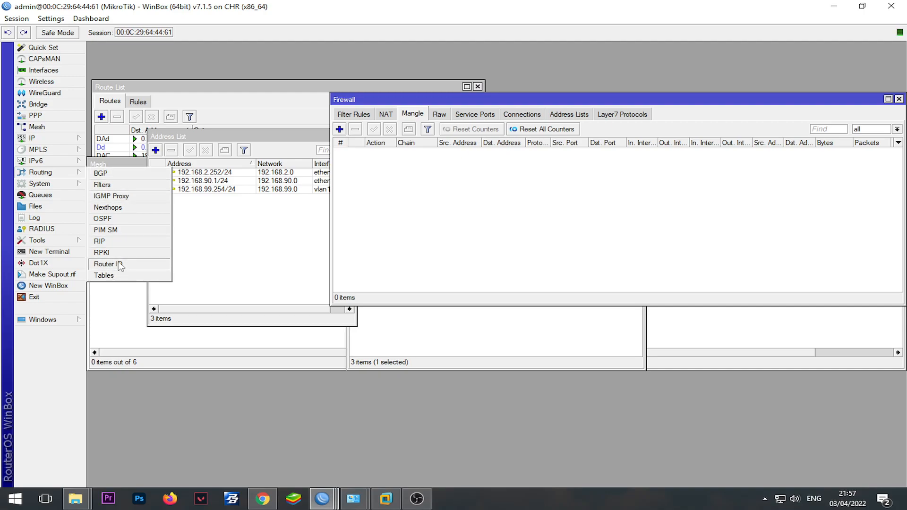
click(105, 276)
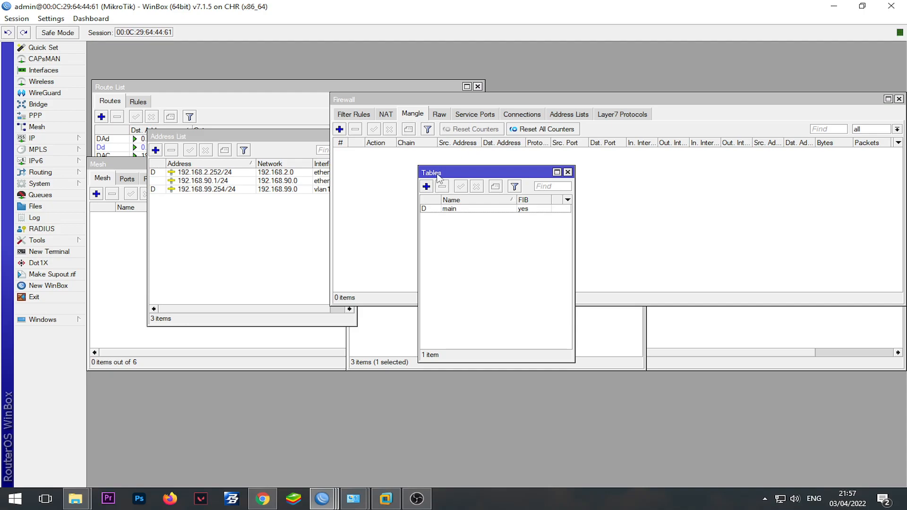
drag(439, 173, 390, 149)
click(377, 162)
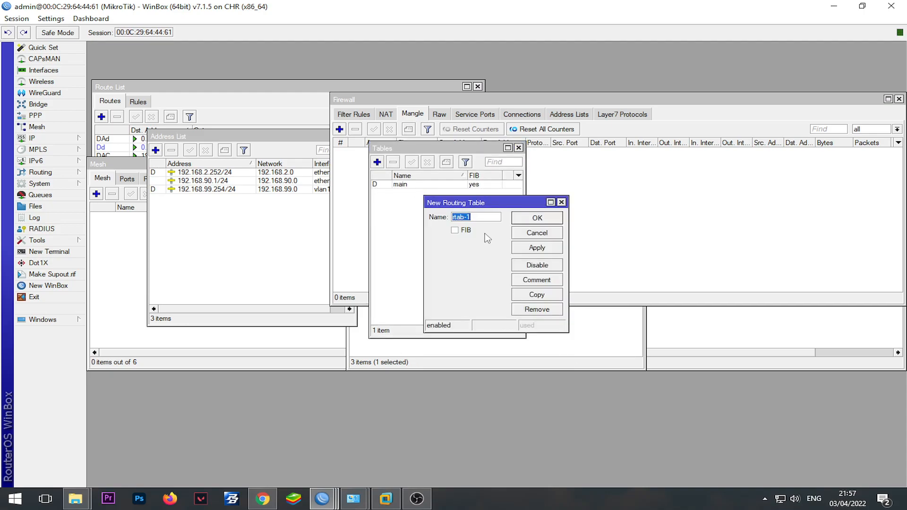
text(Rou)
text(ting - Game)
click(464, 232)
- Switch to Chrome and open the MikroTik Wiki page Manual:IP/Route in a separate window
click(263, 499)
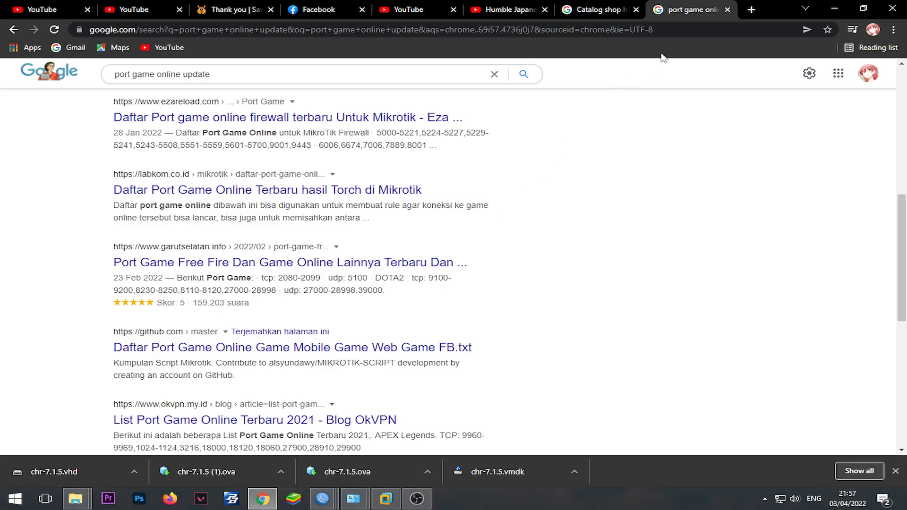
click(746, 13)
text(R)
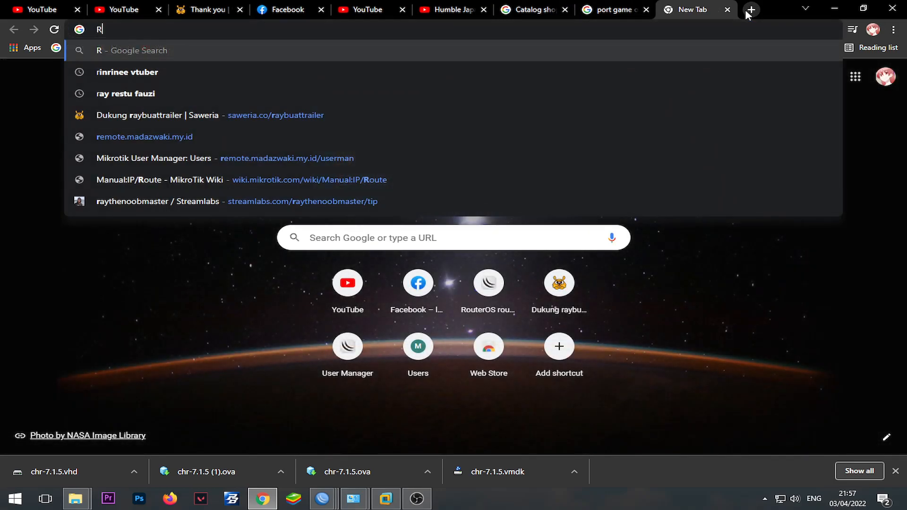
key(Down)
key(Down)
key(Down)
key(Down)
key(Down)
key(Down)
key(Down)
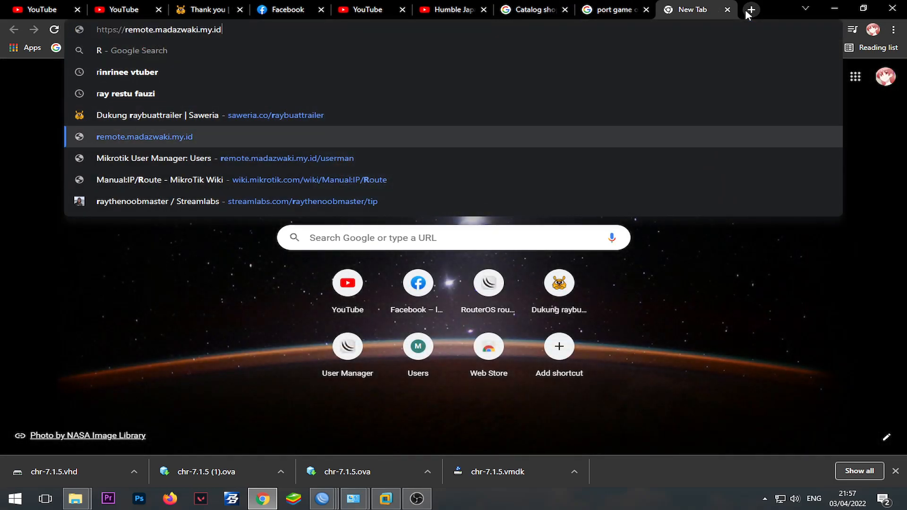
key(shift+Return)
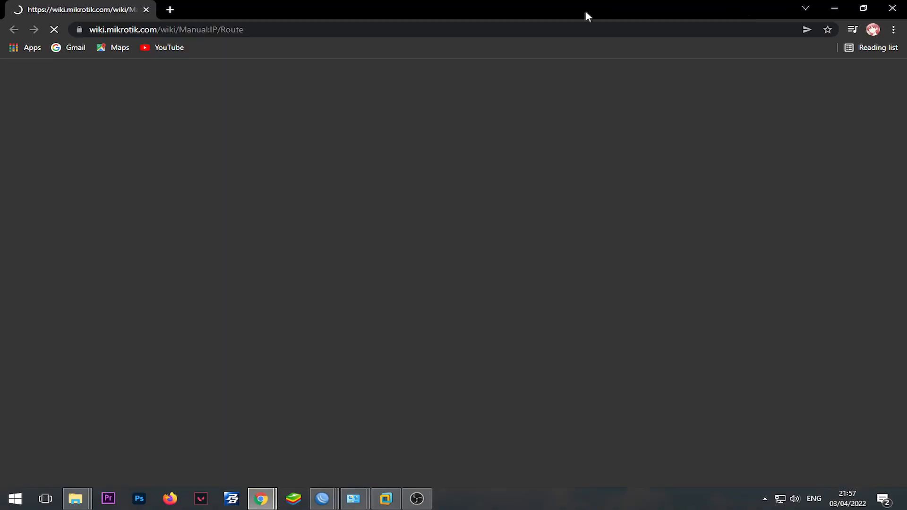
- Read the Overview section's description of the FIB (Forwarding Information Base)
scroll(445, 163, down, 1)
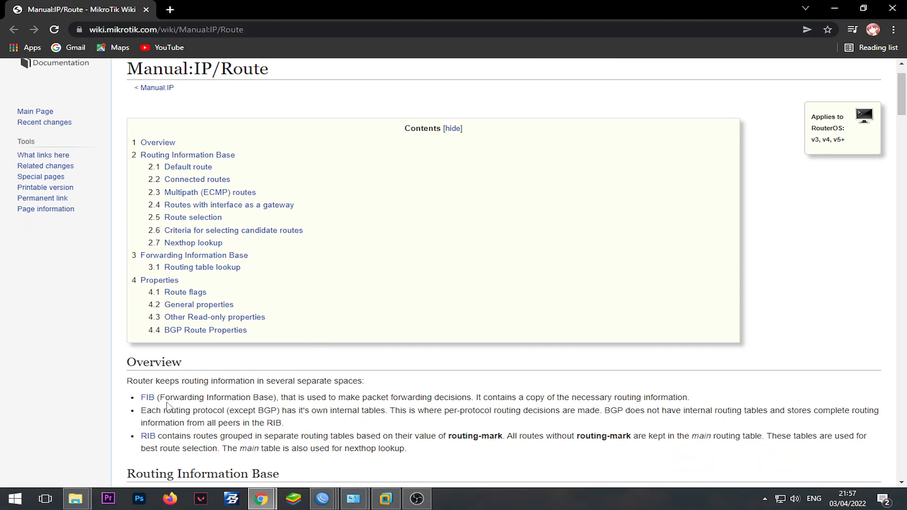
drag(174, 398, 316, 398)
drag(315, 398, 344, 400)
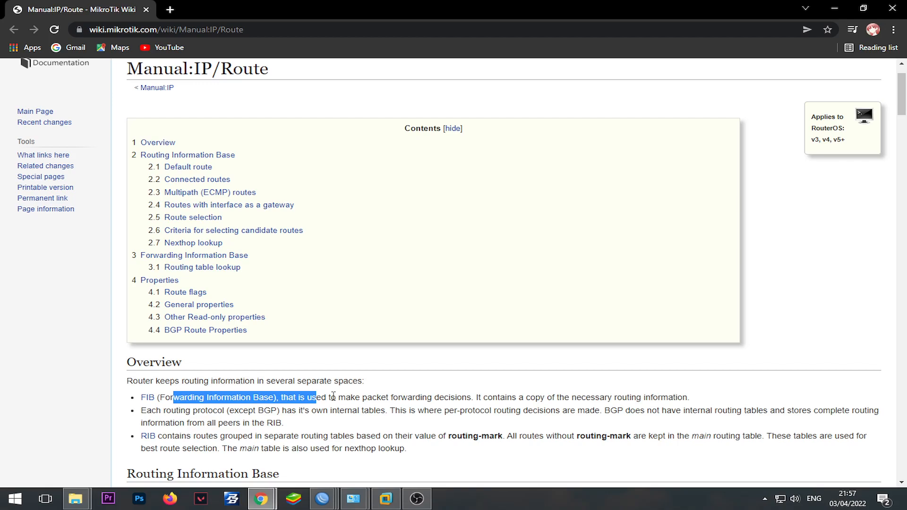
drag(558, 398, 694, 401)
click(701, 402)
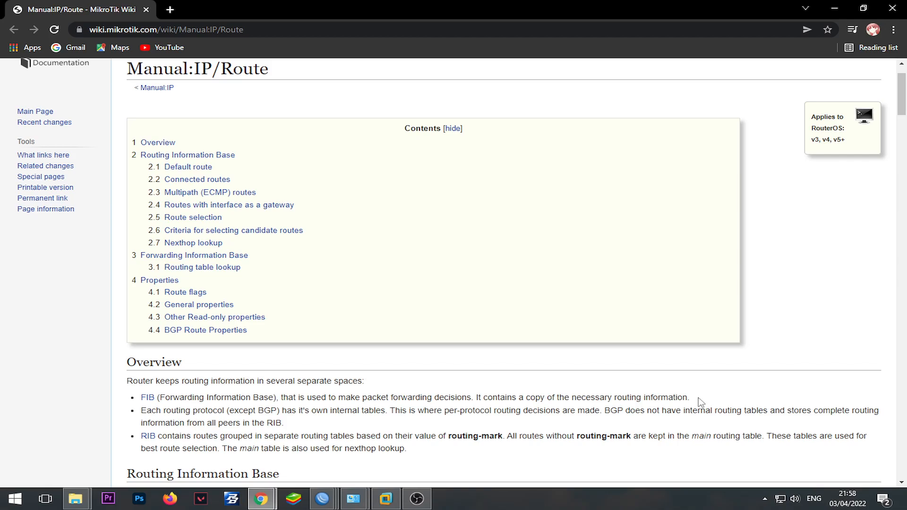
- Switch back to the RouterOS v7.1.5 WinBox session and save the new routing table
key(alt+Tab)
key(alt+Tab)
key(alt+Tab)
key(alt+Tab)
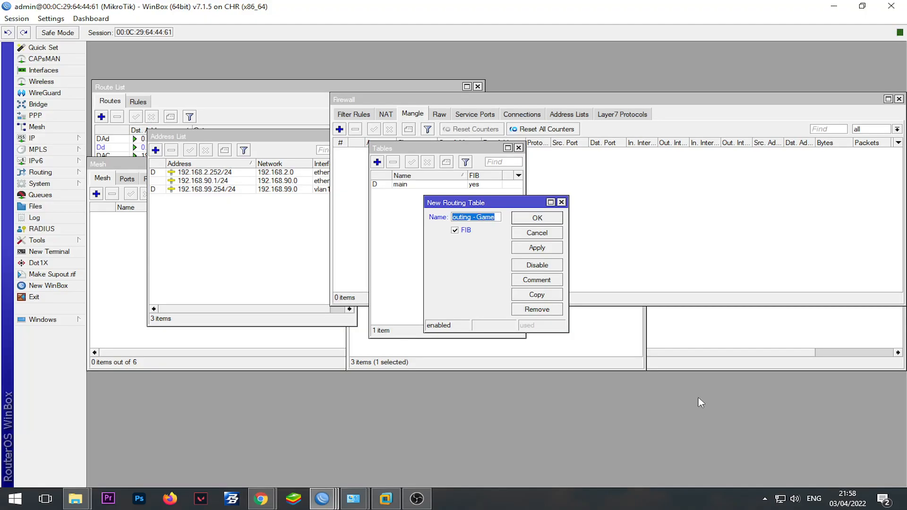
key(alt+Tab)
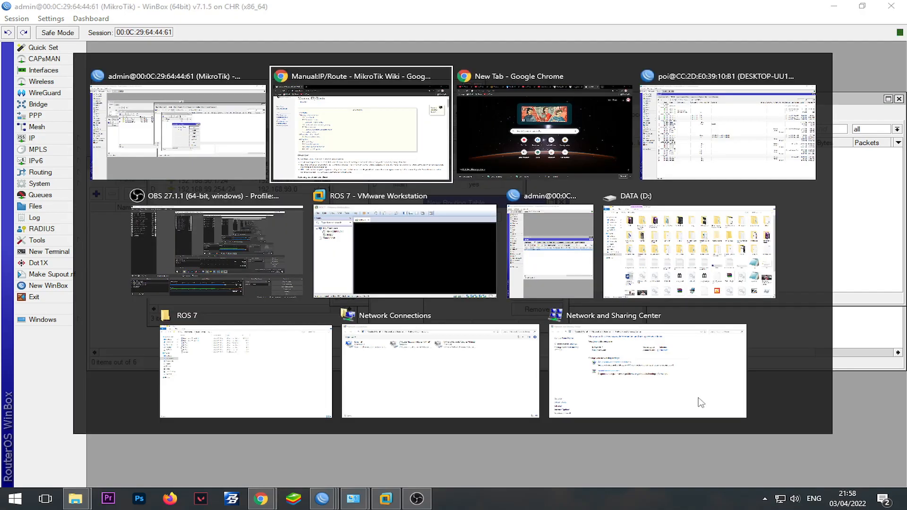
click(207, 177)
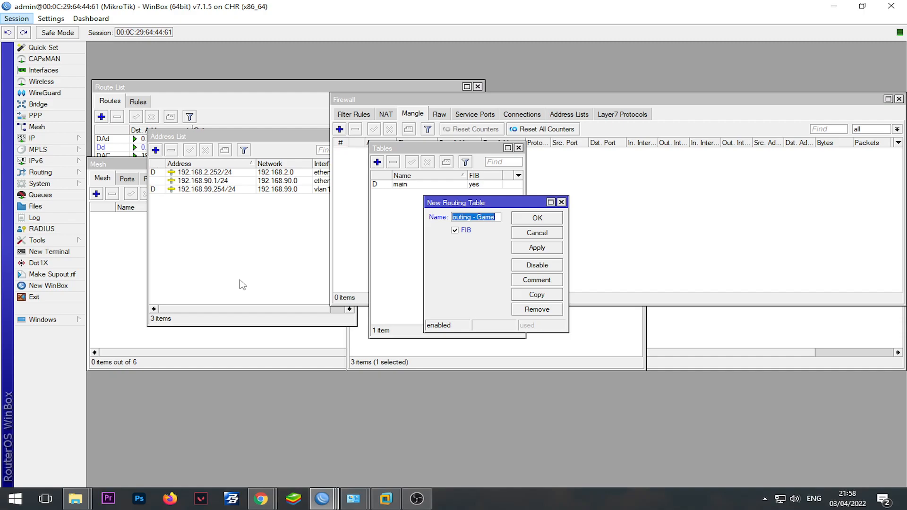
click(543, 250)
click(557, 218)
- Start a prerouting Mangle rule for protocol 6 (tcp) with a negated destination port list starting with 0-1024 and ending with 3478,8080
click(425, 112)
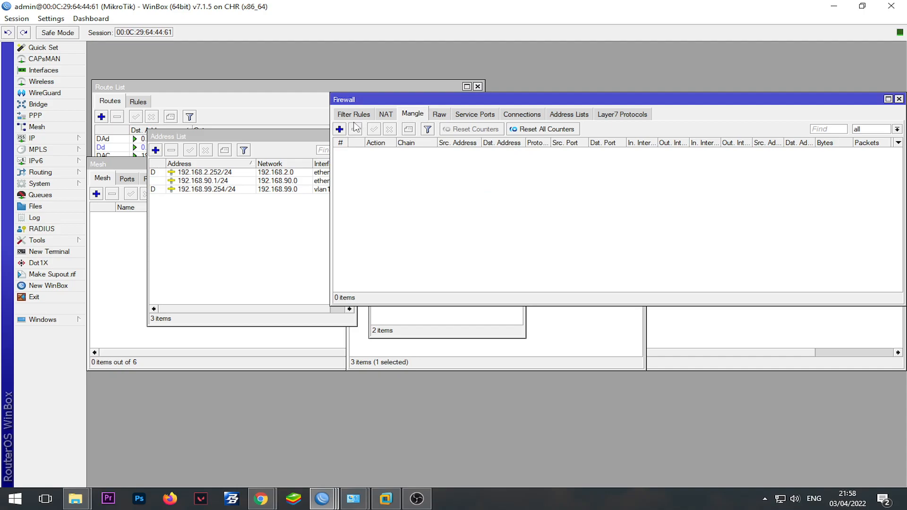
click(339, 130)
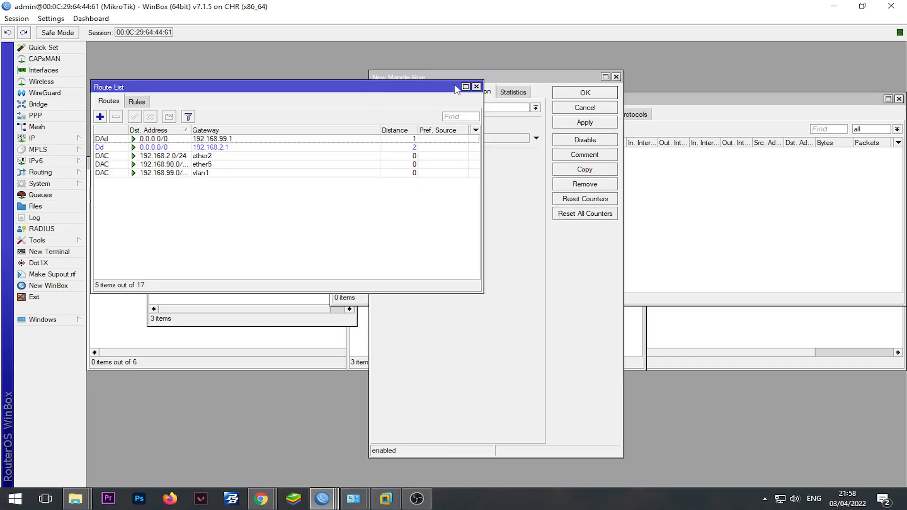
click(401, 92)
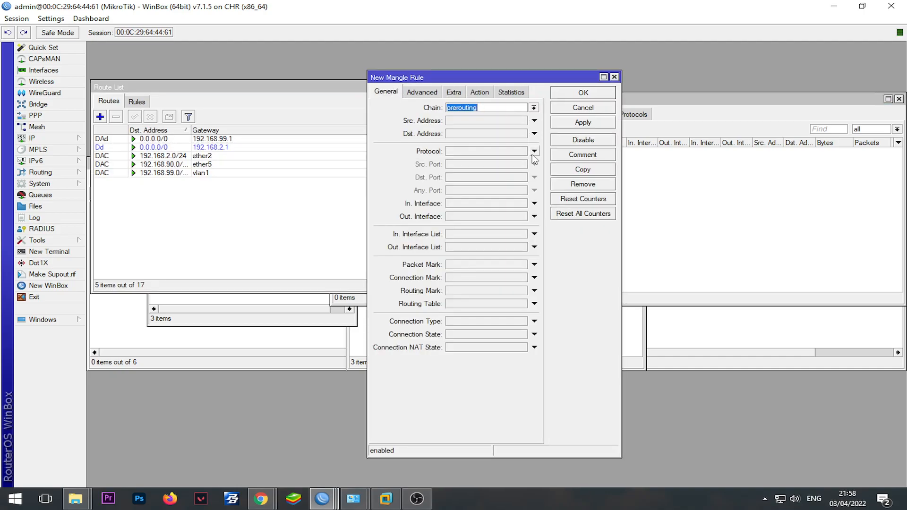
click(510, 151)
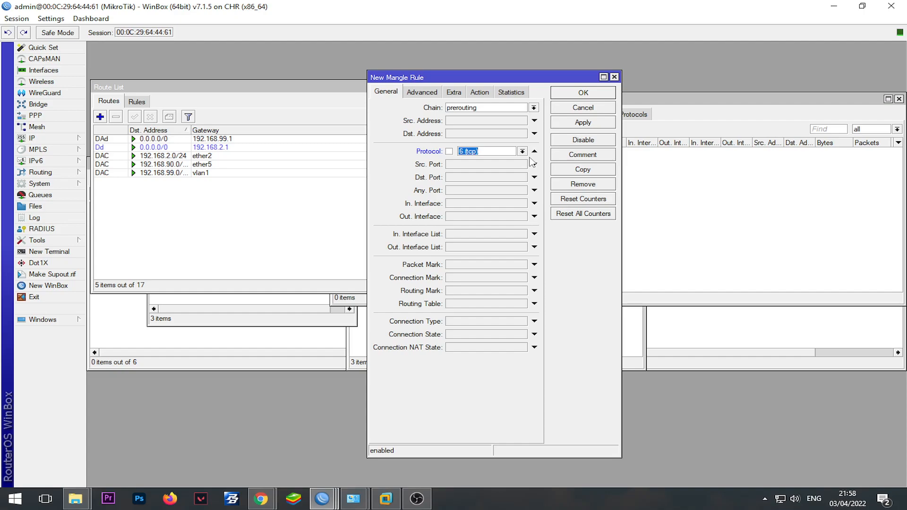
click(507, 178)
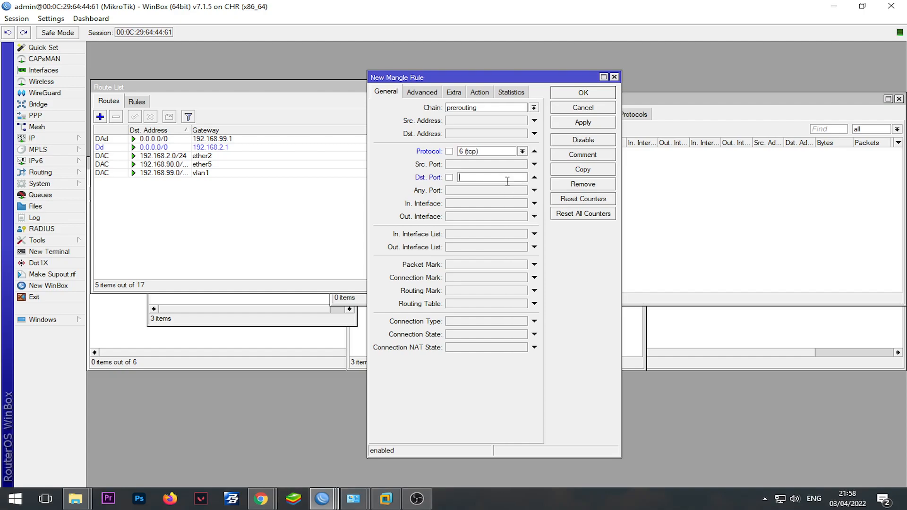
click(451, 179)
key(BackSpace)
key(BackSpace)
key(BackSpace)
key(BackSpace)
key(BackSpace)
key(BackSpace)
key(BackSpace)
text(0-)
text(,3478,8080)
- Set the Mangle rule's source address list to "IP - Lokal" and its destination address list to "IP Game"
click(428, 96)
click(499, 108)
click(496, 109)
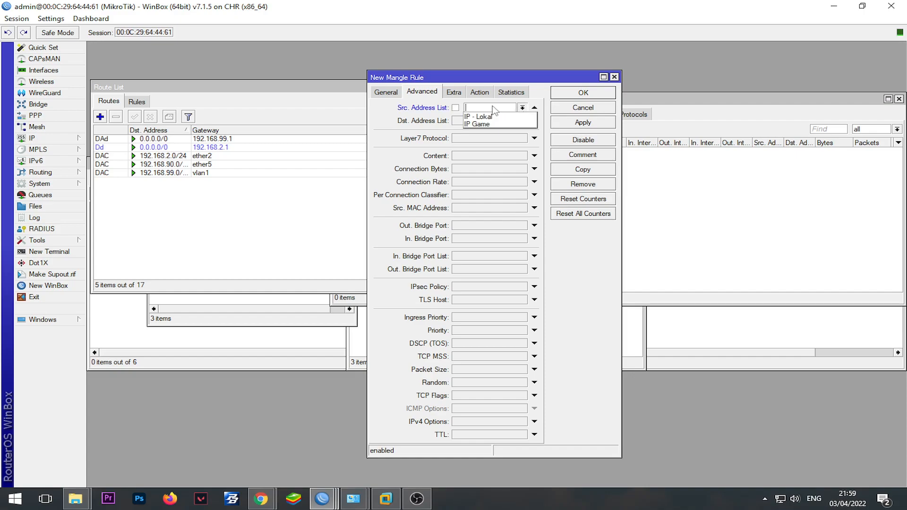
click(487, 116)
click(521, 121)
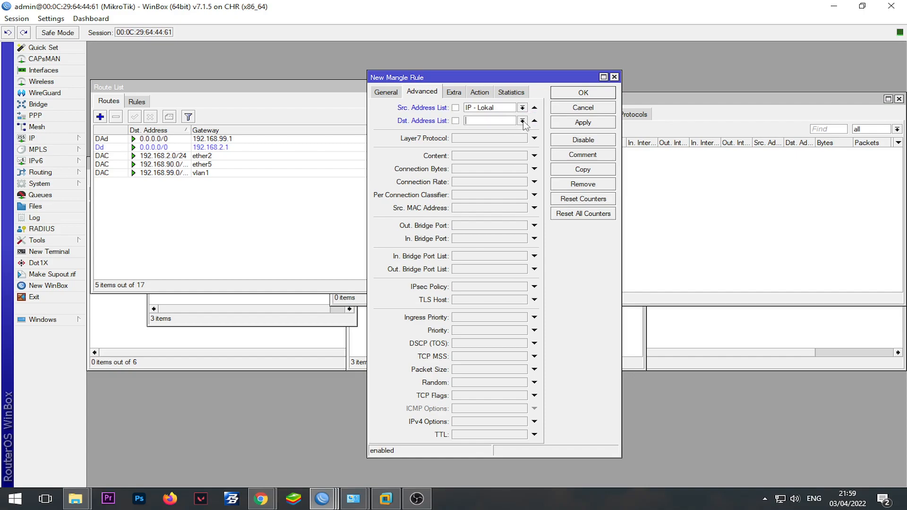
click(523, 121)
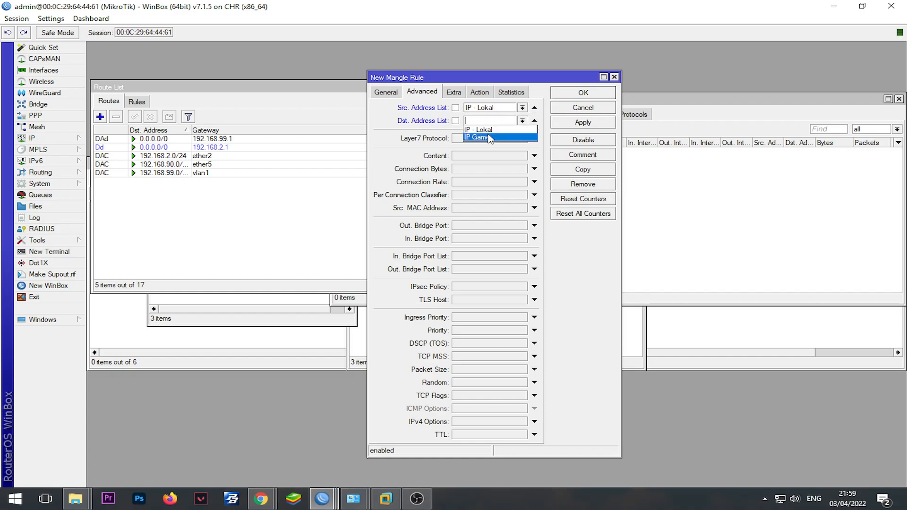
click(490, 138)
- Set the Mangle rule's action to mark routing with new routing mark "Routing - Game", and save the rule
click(480, 93)
click(490, 108)
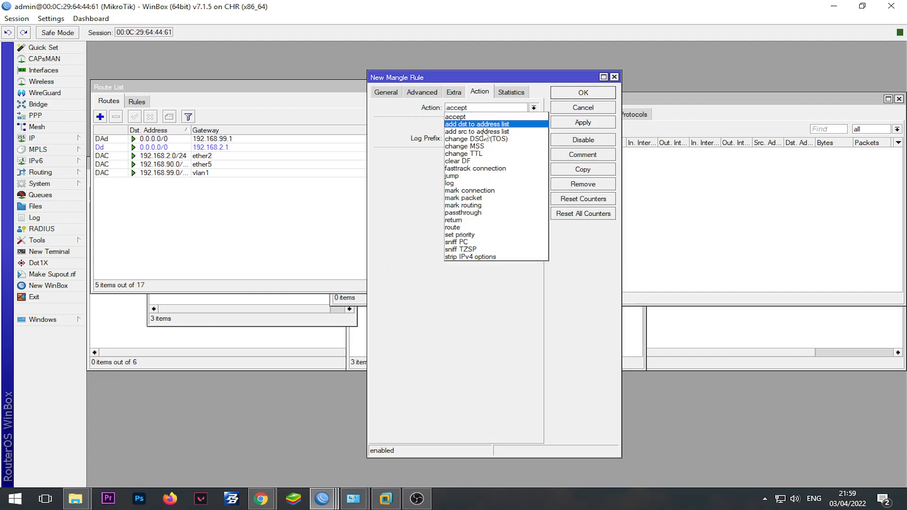
click(476, 207)
click(534, 156)
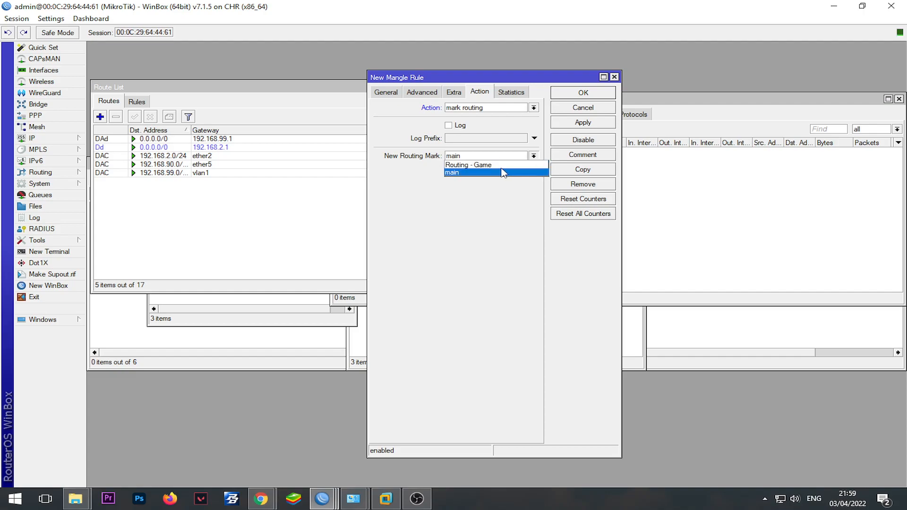
click(477, 164)
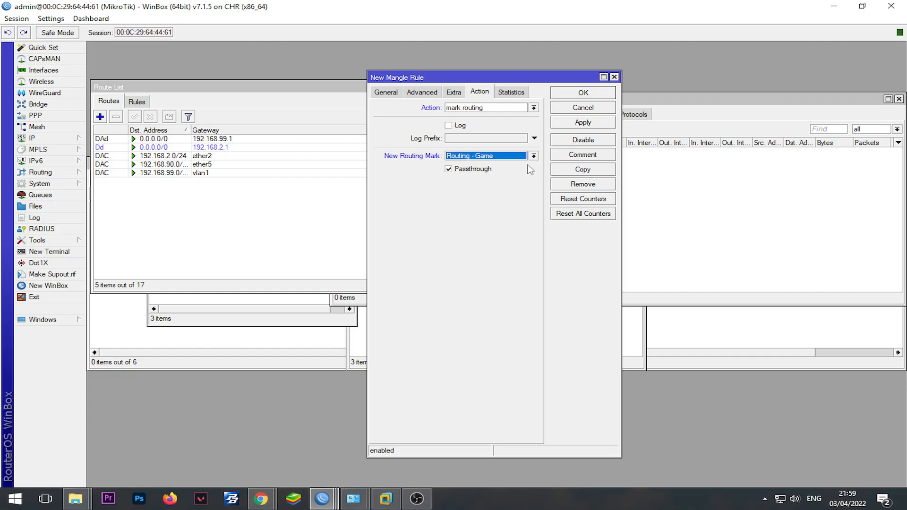
click(583, 122)
click(583, 96)
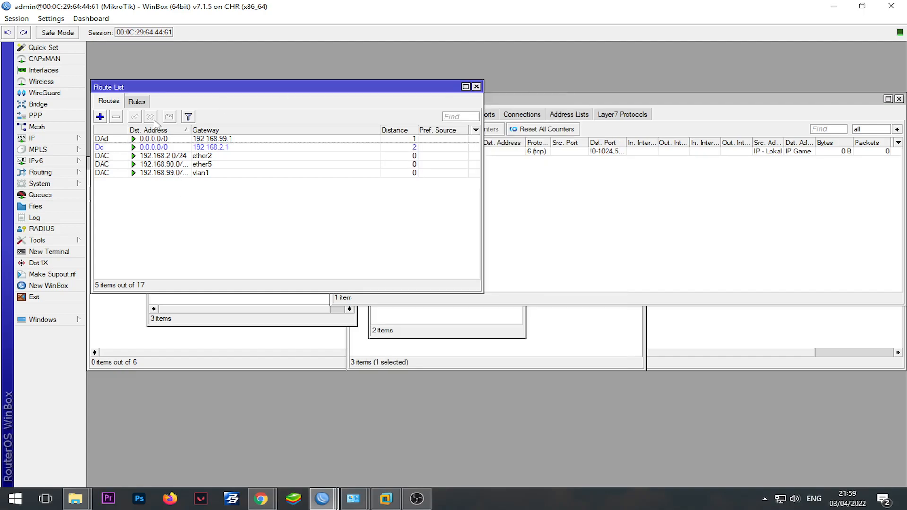
- Open the status of the ether2 DHCP client and copy its gateway address
drag(141, 87, 174, 81)
click(42, 139)
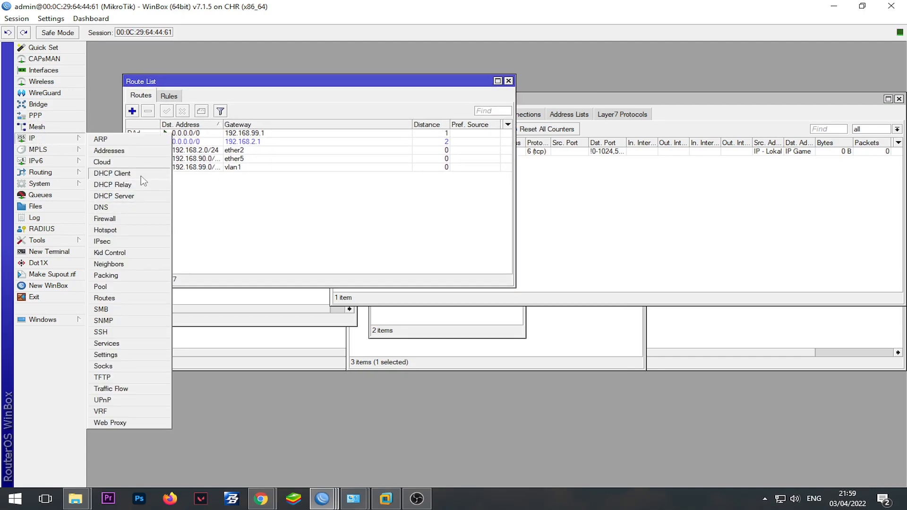
click(126, 173)
double_click(401, 226)
click(249, 203)
drag(255, 183, 706, 106)
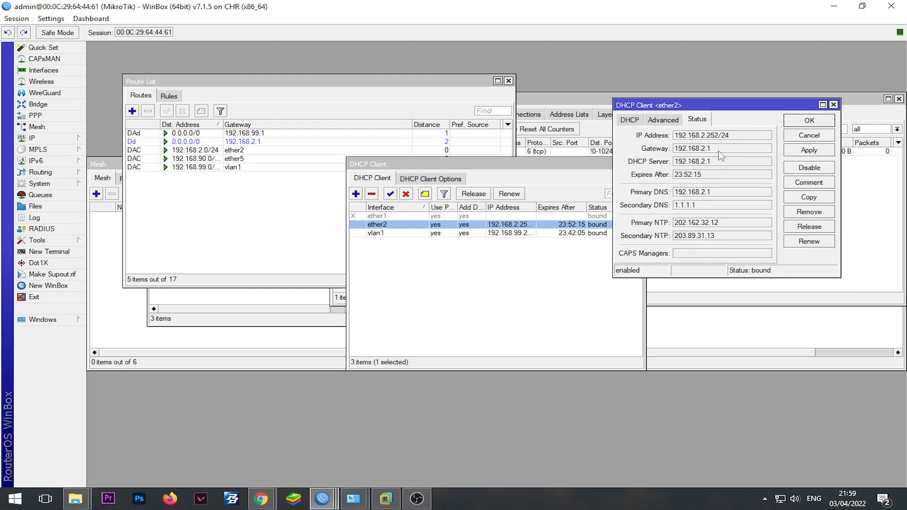
double_click(720, 149)
right_click(688, 150)
click(698, 153)
- Start a new route for 0.0.0.0/0 with gateway 192.168.2.1 and check gateway set to ping
click(177, 177)
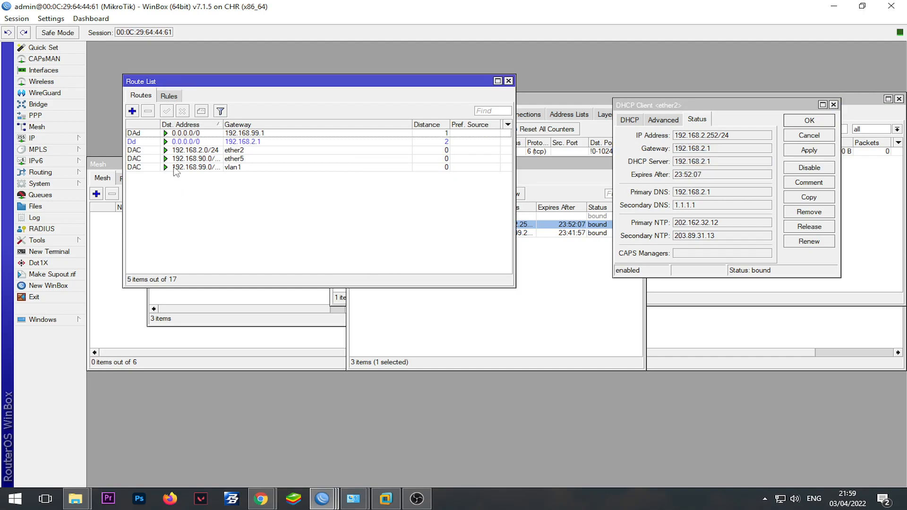
click(133, 112)
click(432, 156)
text(192.168.2.1)
click(419, 200)
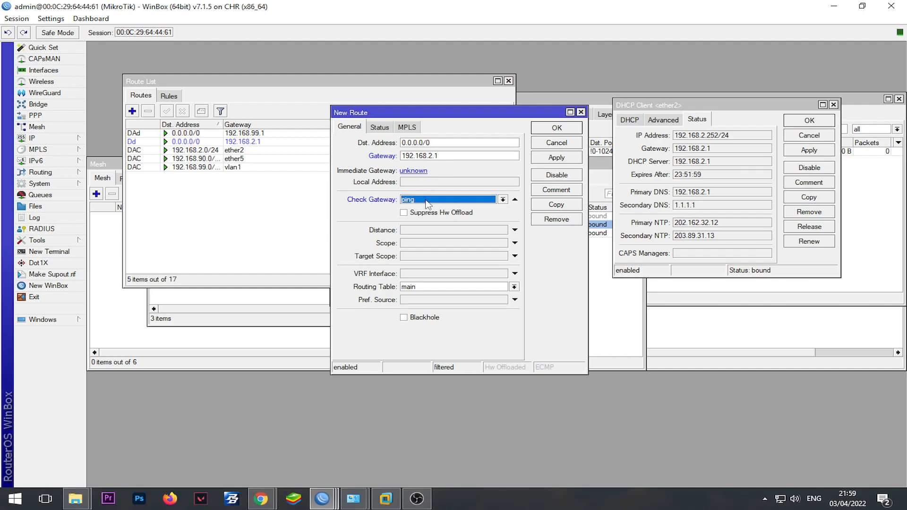
click(427, 201)
click(427, 201)
click(446, 156)
drag(446, 156, 421, 170)
click(446, 156)
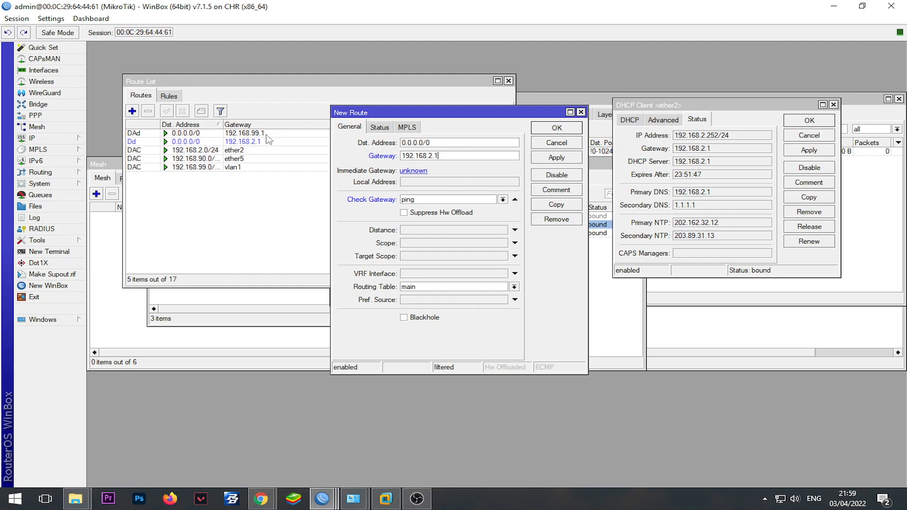
drag(412, 117, 445, 101)
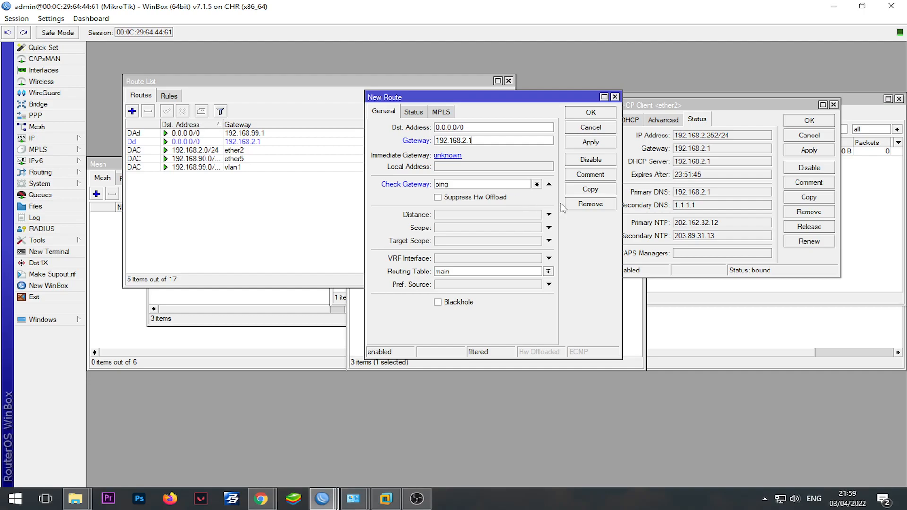
- Set the route's distance to 1, scope to 30, target scope to 10 and routing table to "Routing - Game", and save it
click(507, 216)
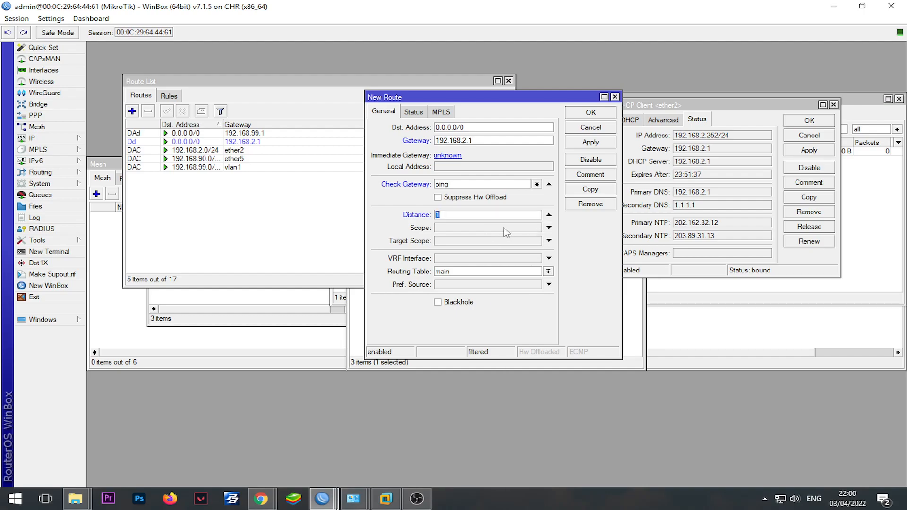
click(504, 228)
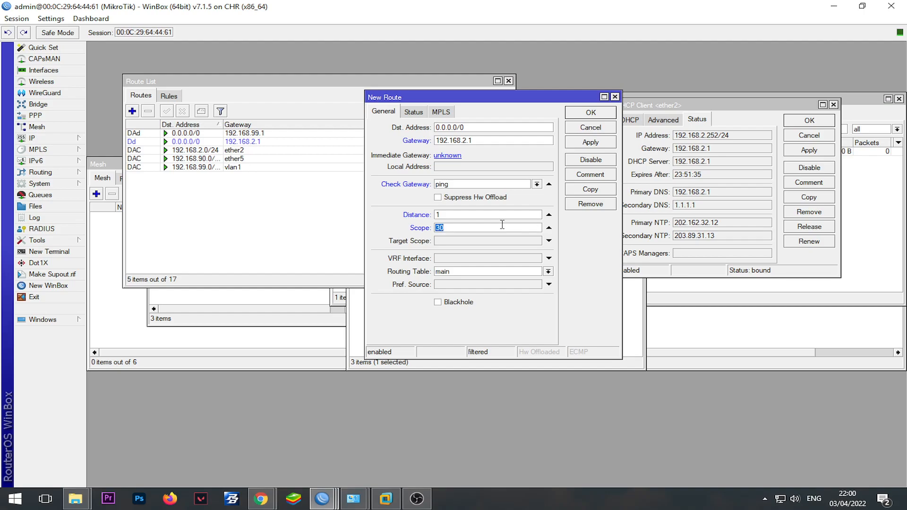
click(501, 242)
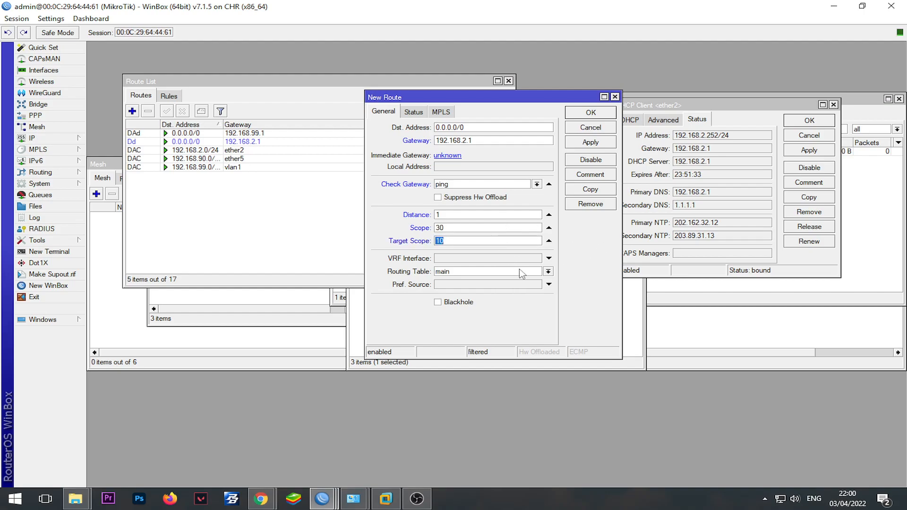
click(521, 272)
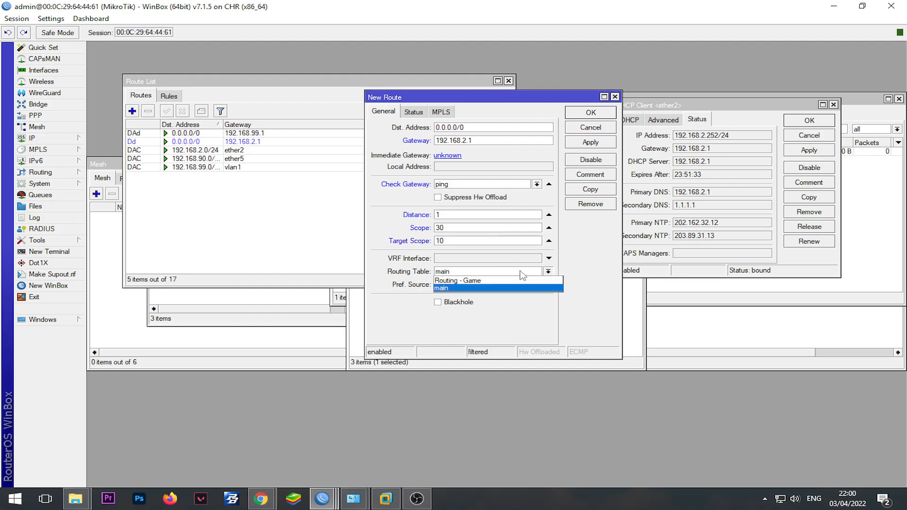
click(485, 282)
click(589, 144)
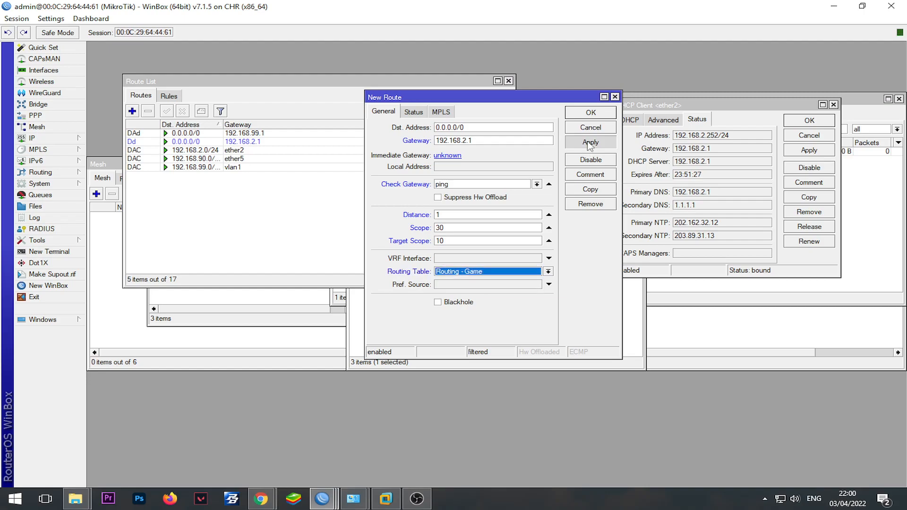
click(590, 113)
- Widen the route list, then review the saved 192.168.2.1 static route's routing table and immediate gateway, and close its details
click(446, 151)
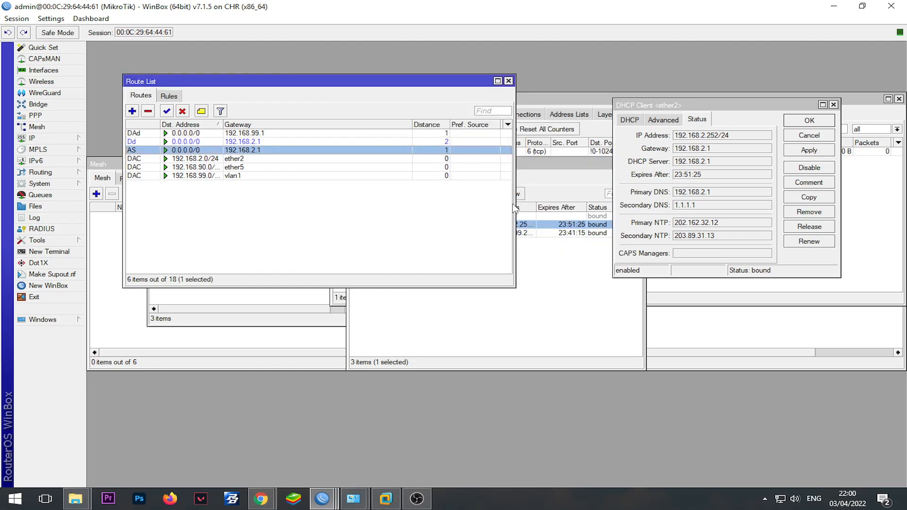
drag(514, 203, 688, 203)
double_click(482, 150)
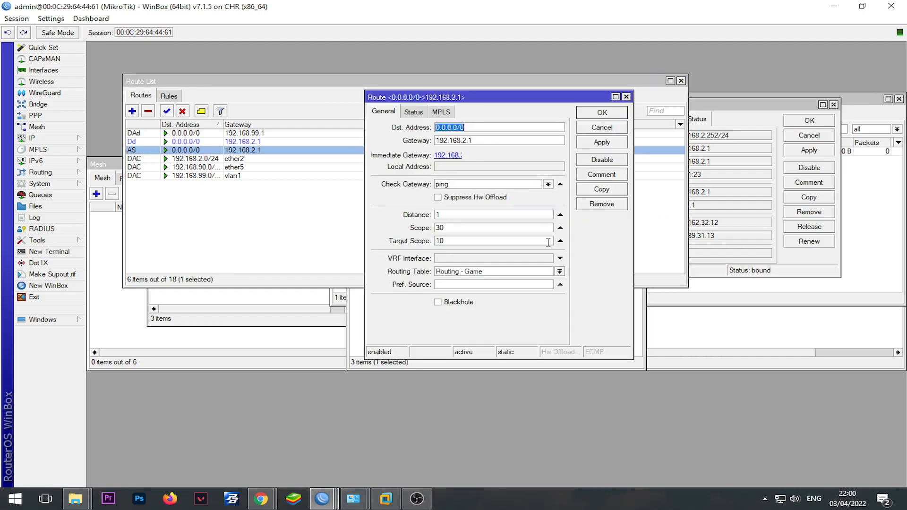
click(507, 273)
click(506, 273)
click(506, 273)
click(506, 273)
click(482, 168)
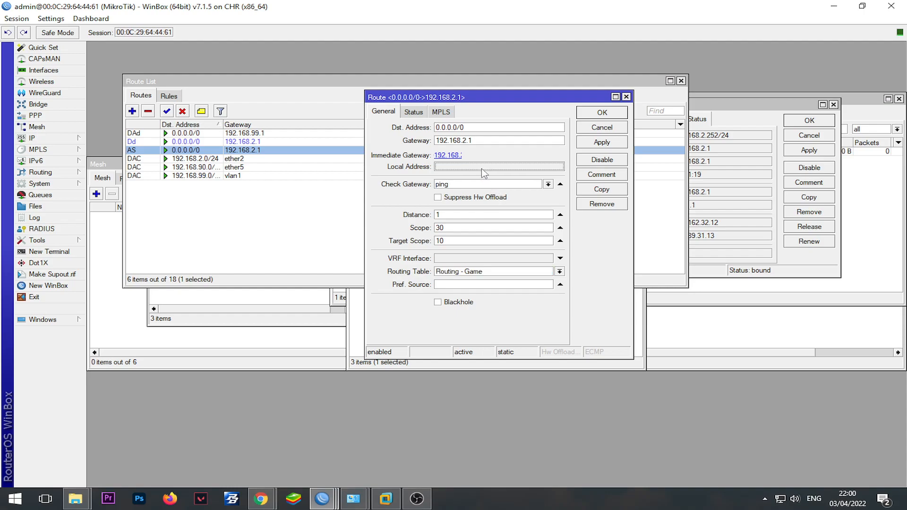
click(413, 113)
click(394, 112)
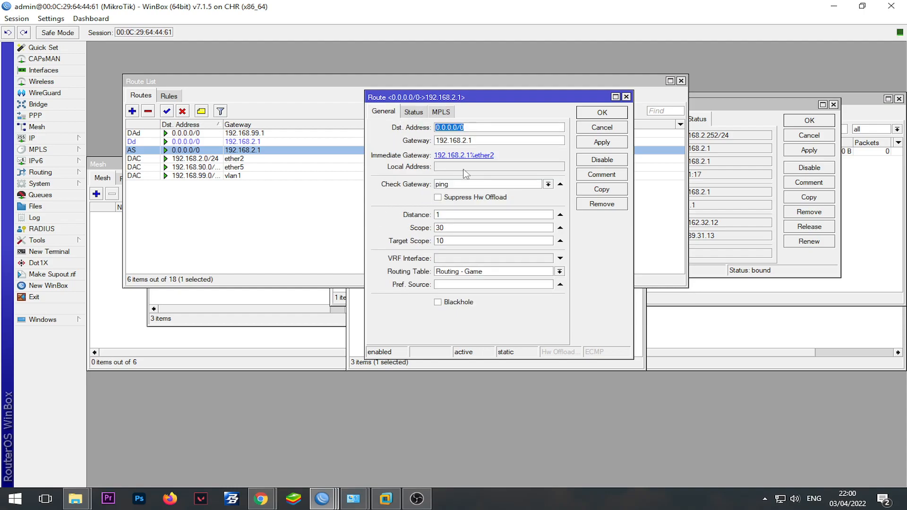
key(Escape)
- Add the Routing Table column to the route list
right_click(391, 215)
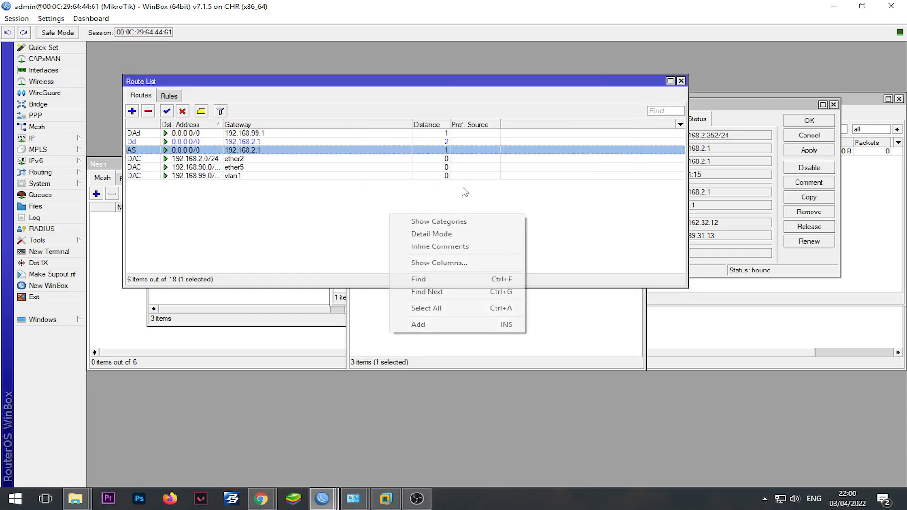
click(449, 264)
scroll(473, 184, down, 1)
scroll(463, 250, up, 1)
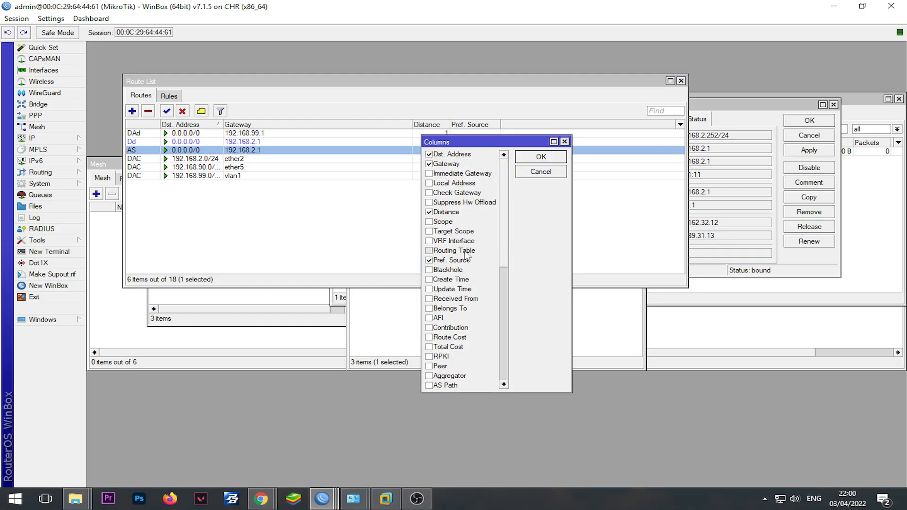
click(467, 253)
click(541, 156)
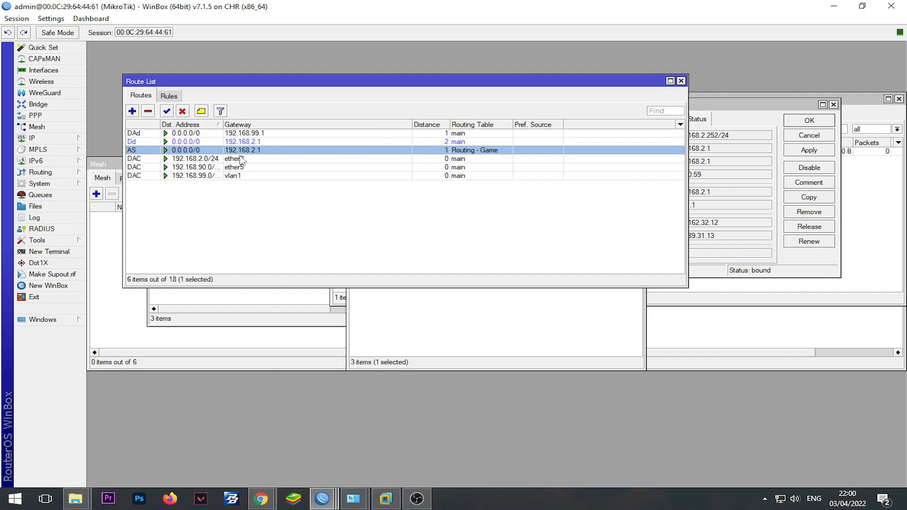
click(140, 96)
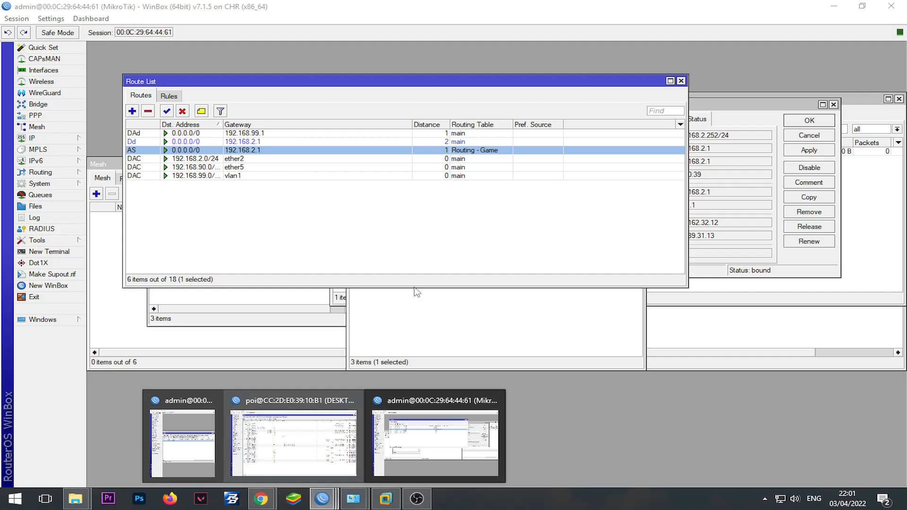
click(439, 233)
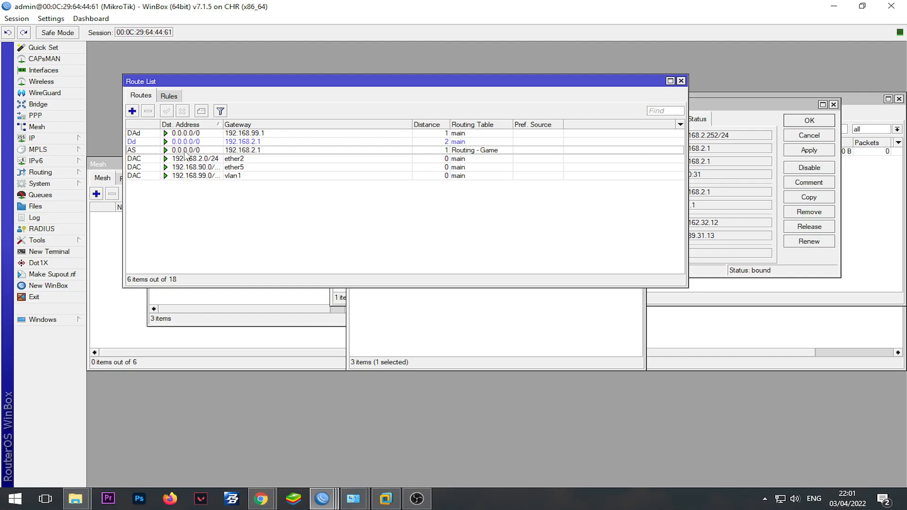
- Create a routing table named "rtab-1" with FIB left disabled, and apply it
click(70, 173)
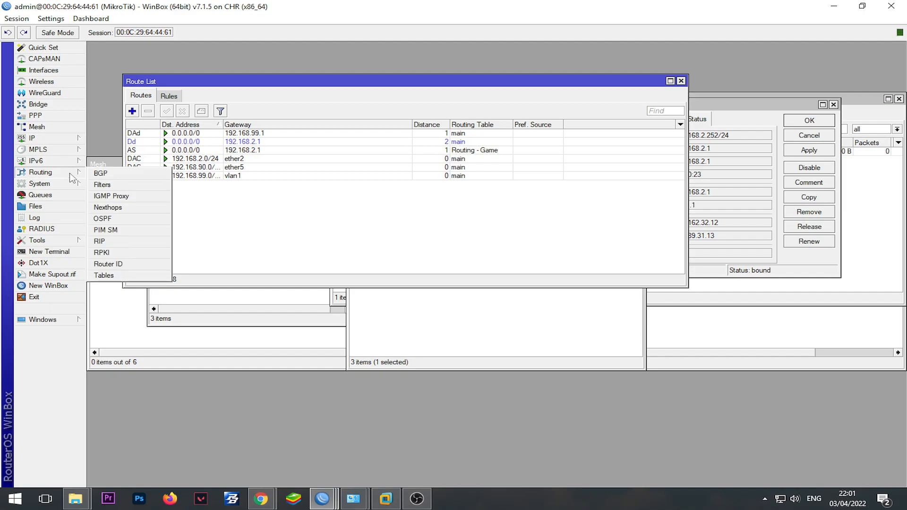
click(126, 276)
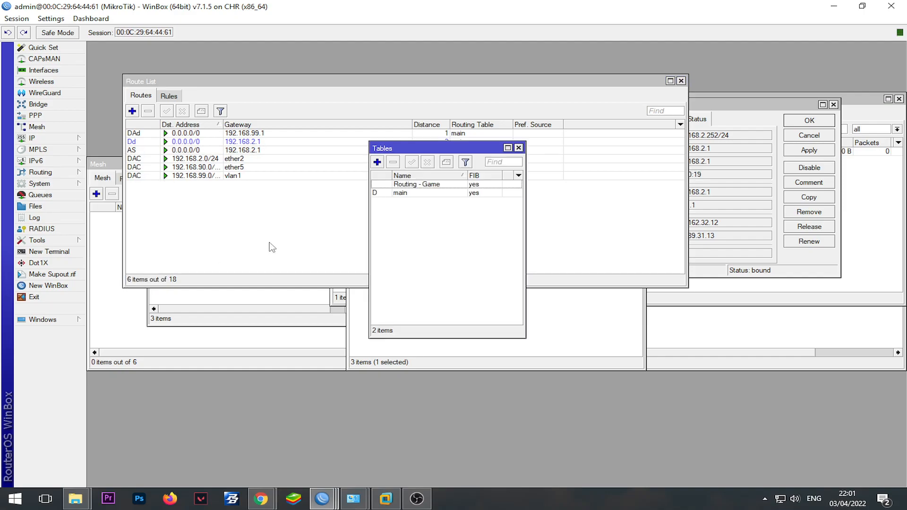
click(377, 163)
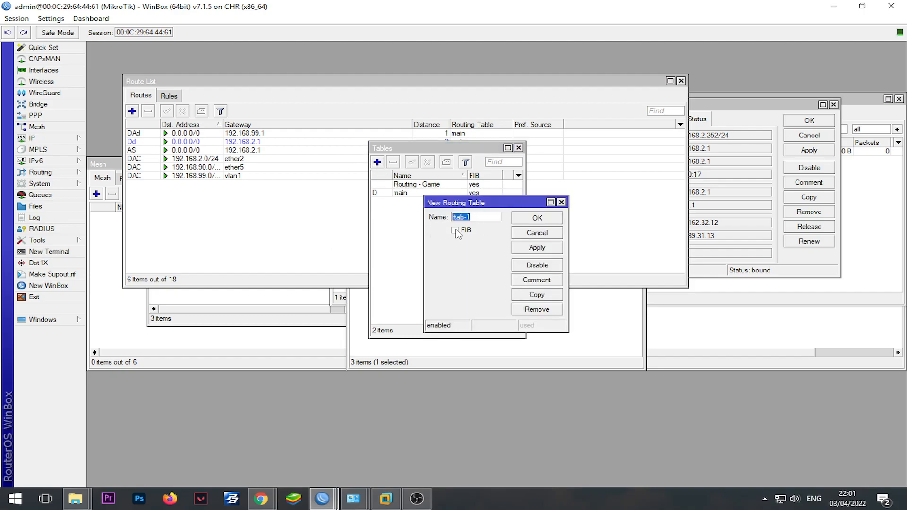
click(463, 231)
click(468, 230)
click(537, 248)
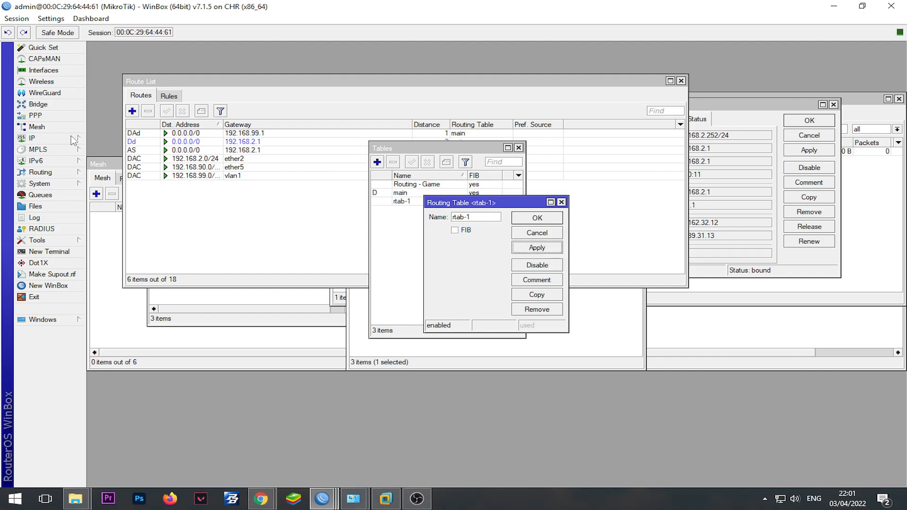
- Start a new firewall Mangle rule with action mark routing and new routing mark "main", keeping the routing table dialog accessible
click(84, 137)
click(117, 220)
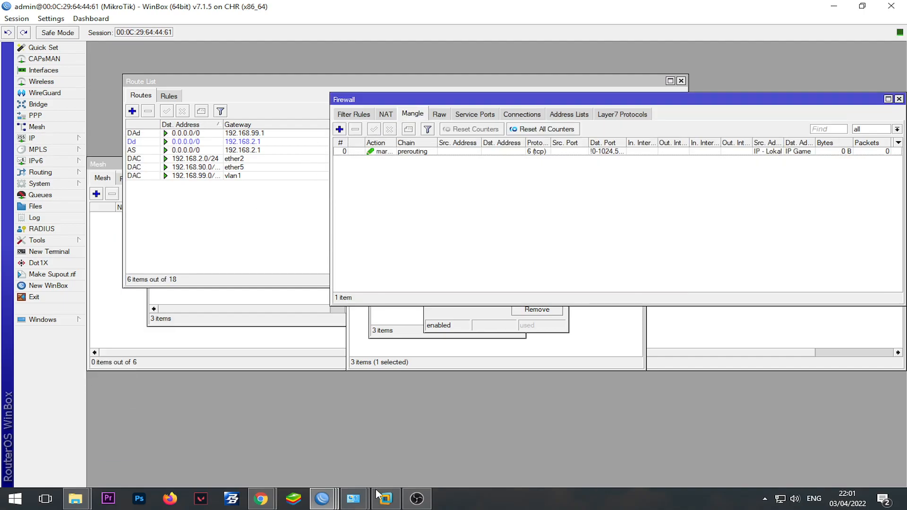
click(415, 499)
click(416, 499)
click(340, 130)
click(534, 107)
click(531, 206)
click(533, 156)
click(513, 173)
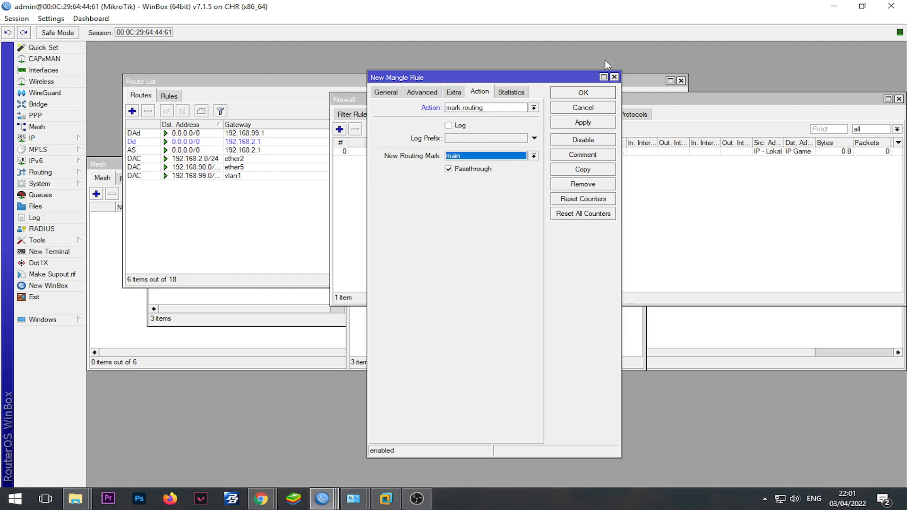
drag(549, 77, 755, 60)
- Enable FIB for routing table "rtab-1", choose it as the Mangle rule's new routing mark, and close the routing table dialog
click(500, 324)
click(464, 230)
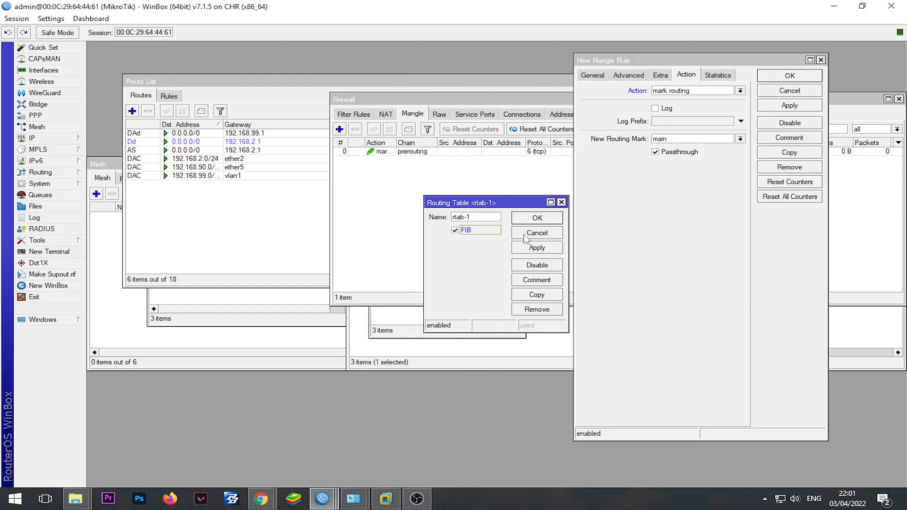
click(740, 138)
click(710, 163)
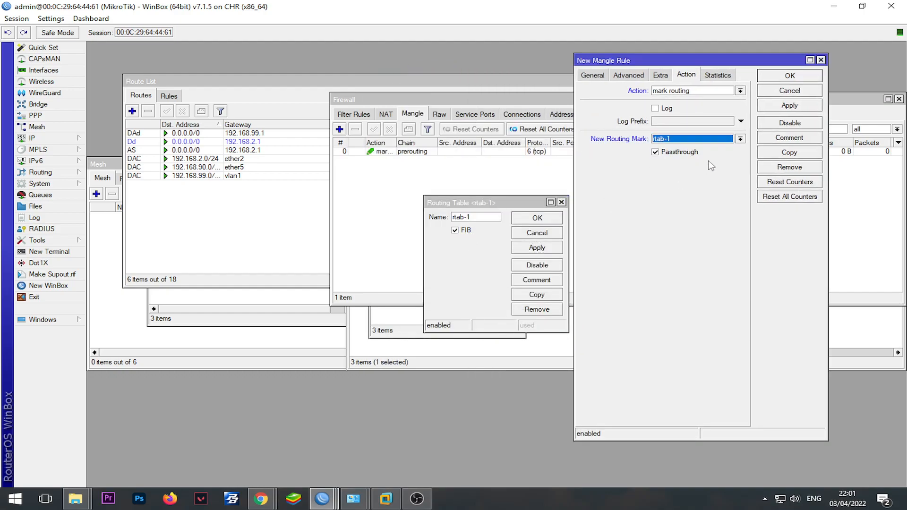
click(470, 234)
click(561, 233)
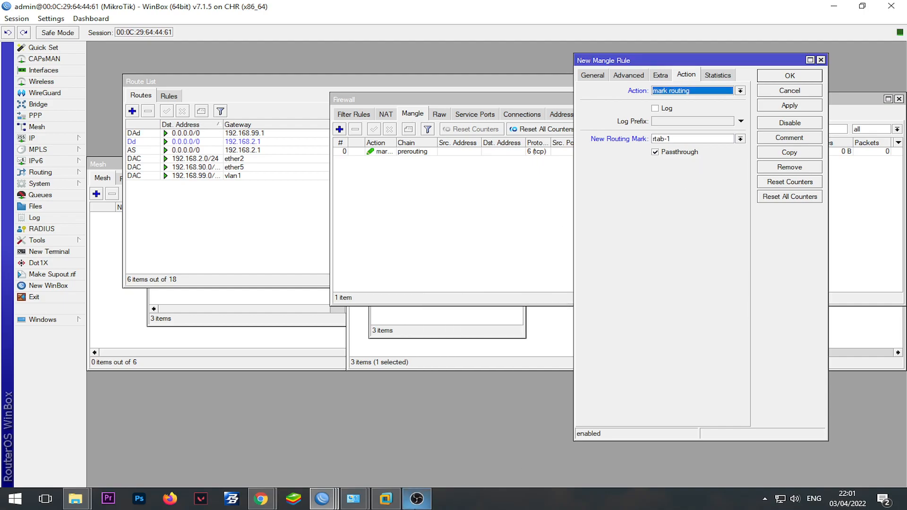
mouse_move(428, 506)
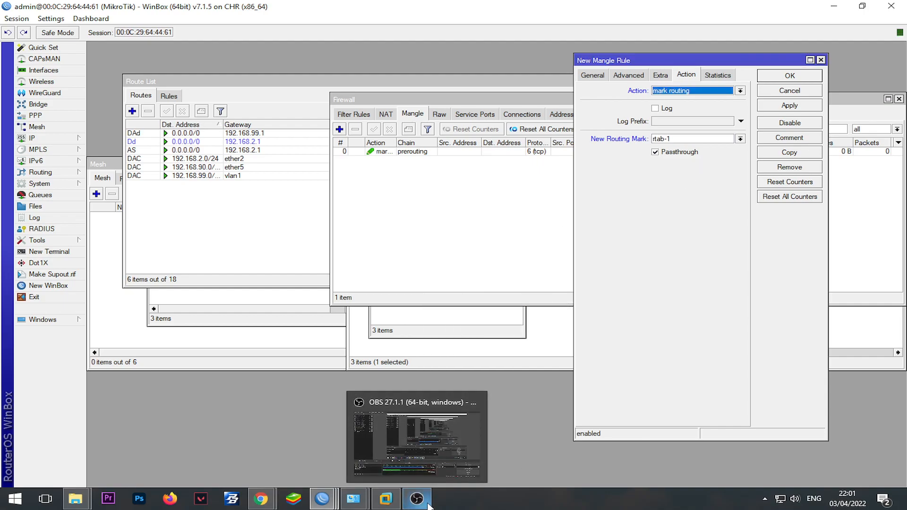